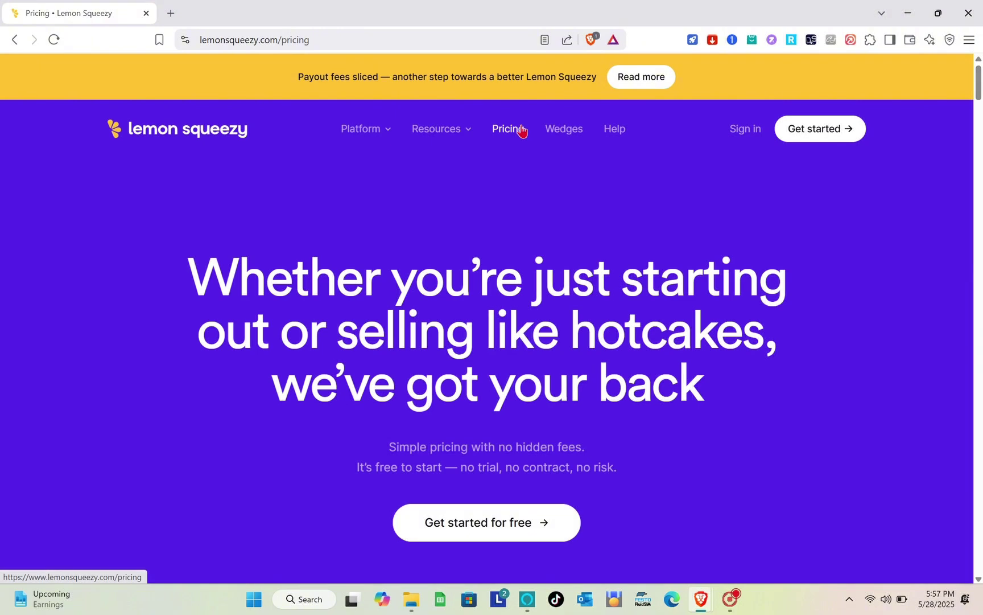
Start a free Lemon Squeezy sign-up from the pricing page and authorise it with the Google account.
scroll(452, 285, down, 5)
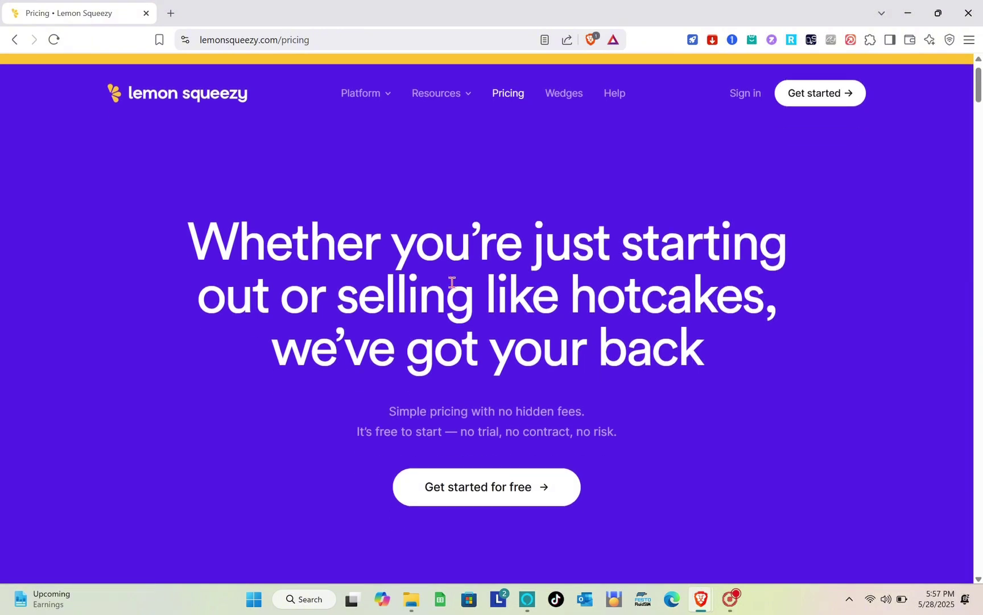
scroll(452, 285, down, 7)
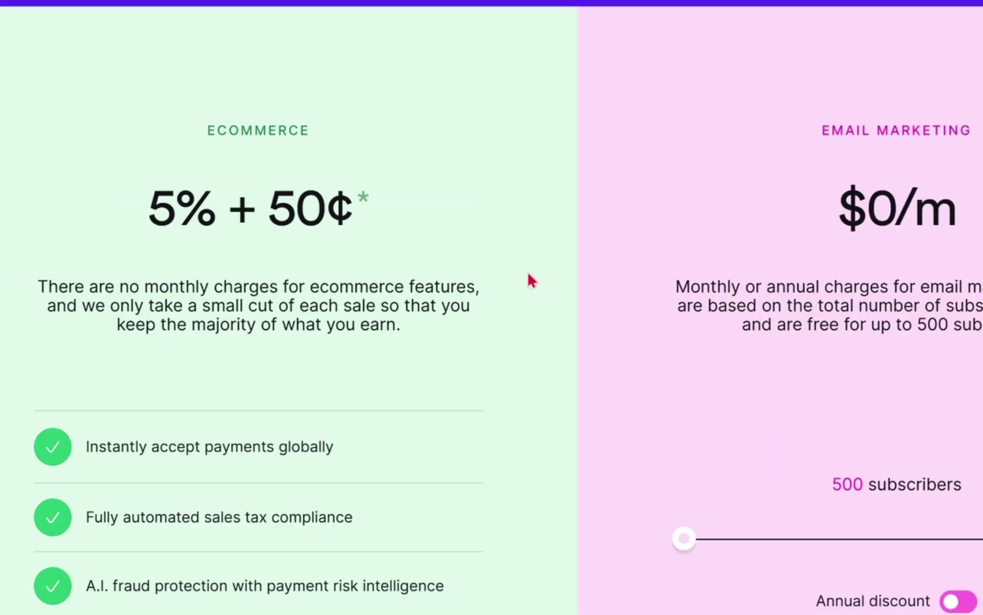
scroll(540, 392, down, 2)
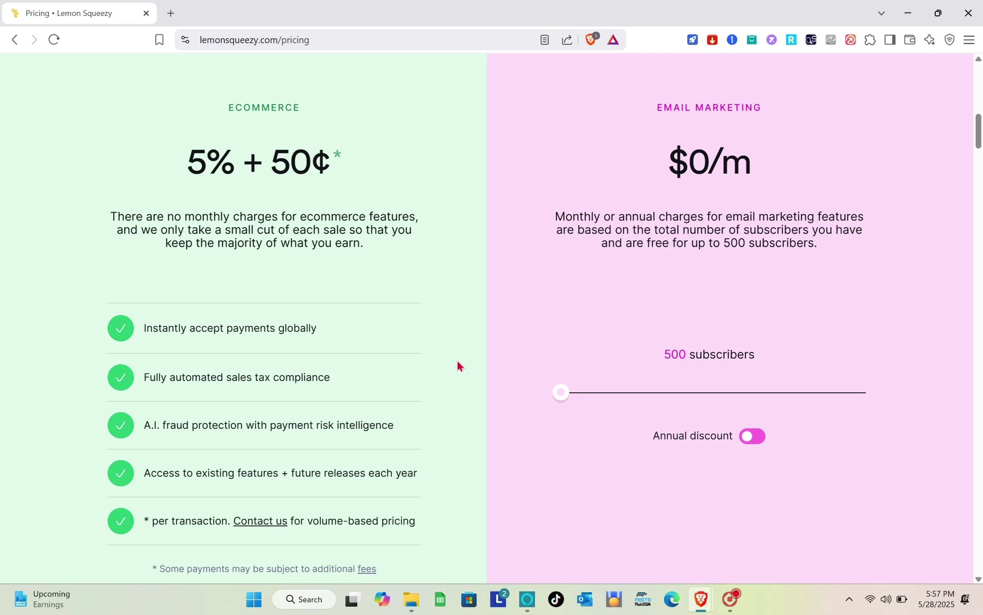
scroll(458, 366, up, 10)
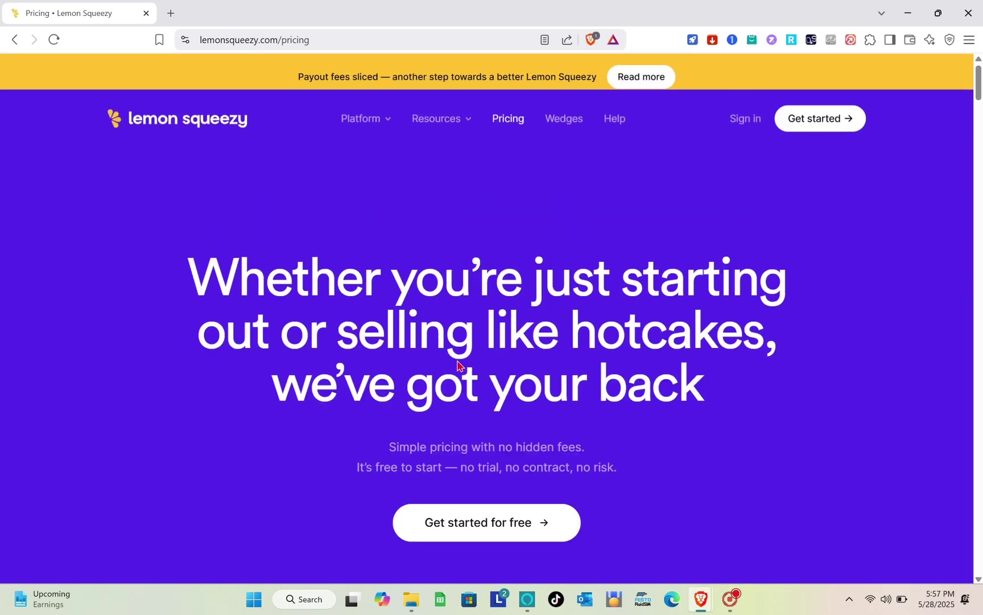
click(806, 127)
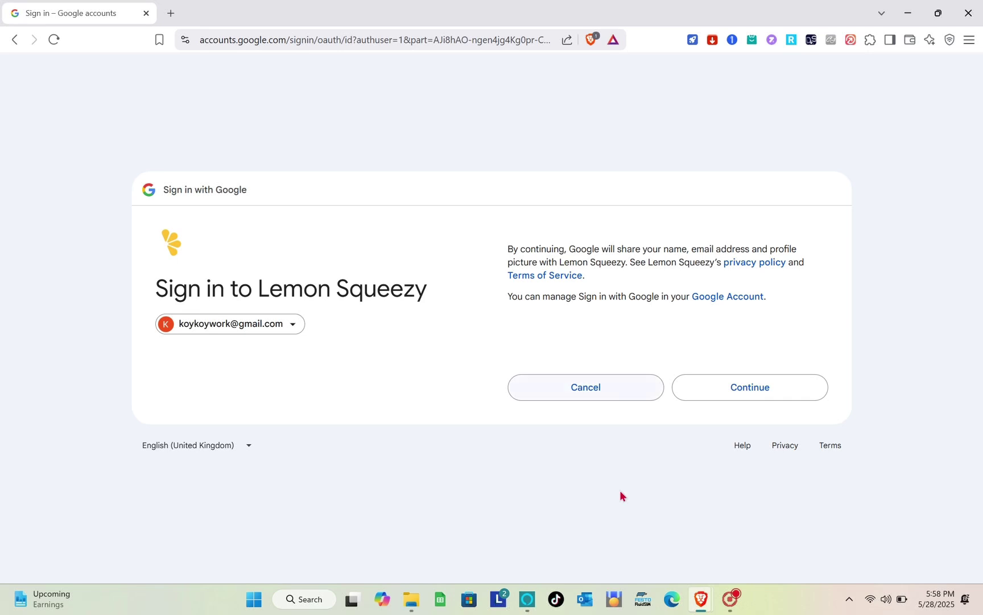
click(749, 386)
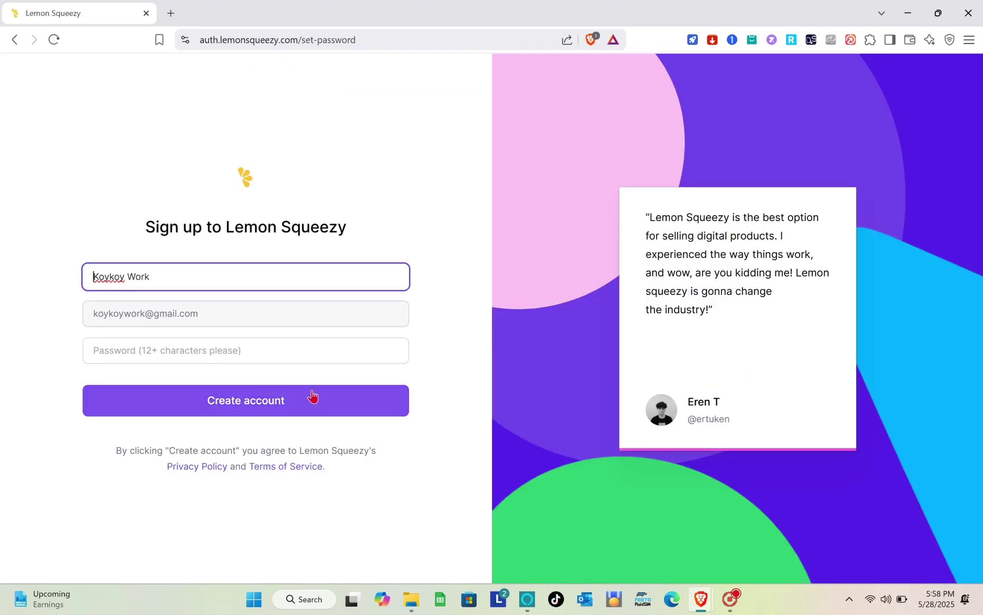
Enter the account password and create the account.
click(238, 347)
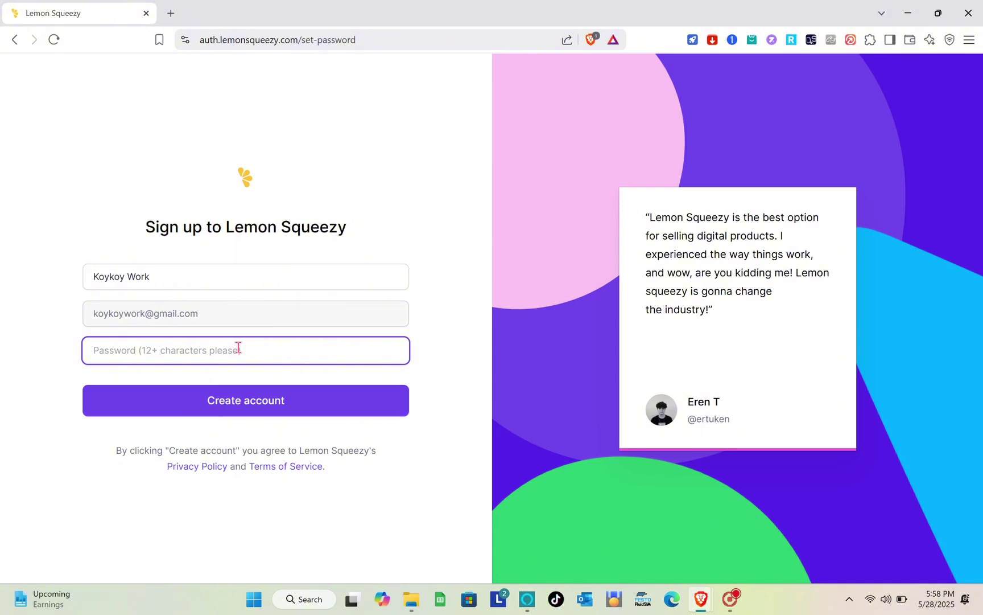
key(Caps_Lock)
text(•)
key(Caps_Lock)
text(••••)
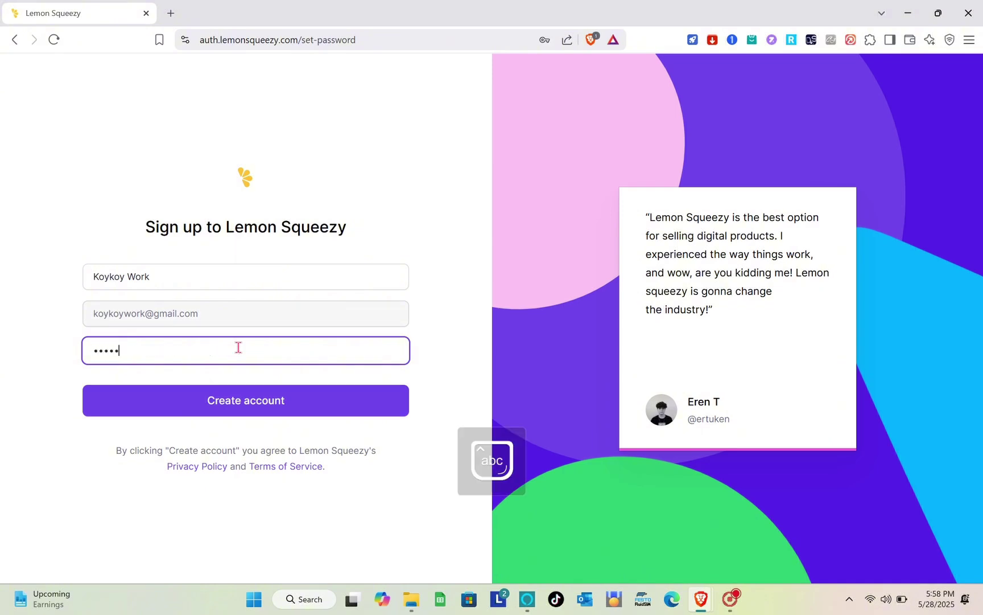
text(••••••)
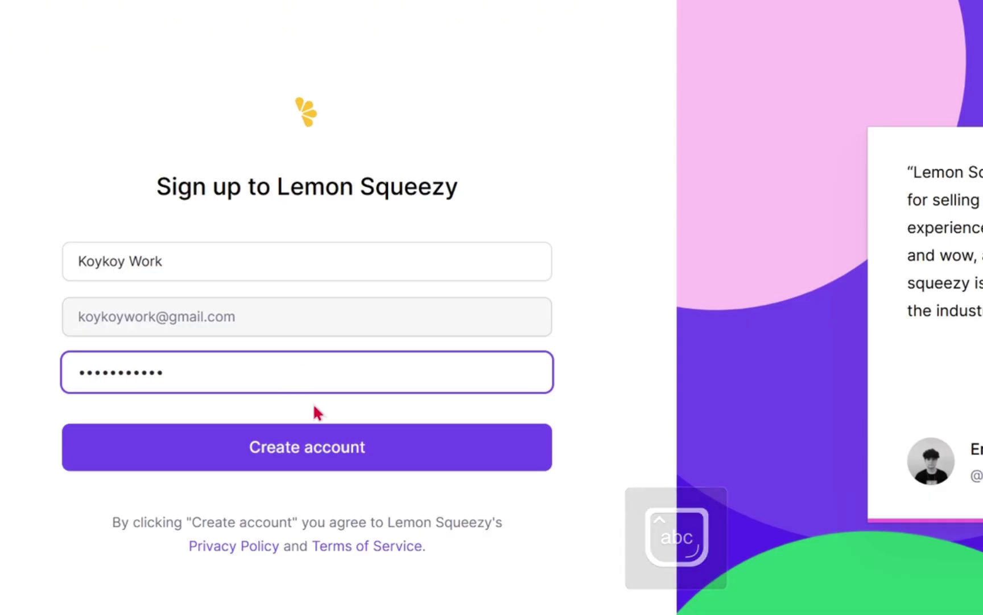
click(351, 466)
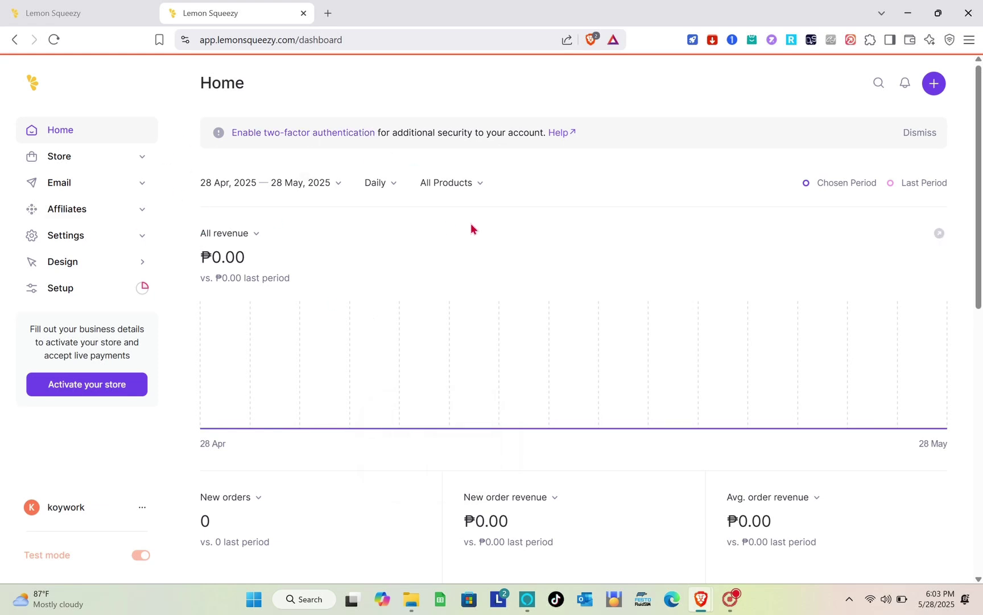
Open the store's product list and start adding a new product.
click(119, 161)
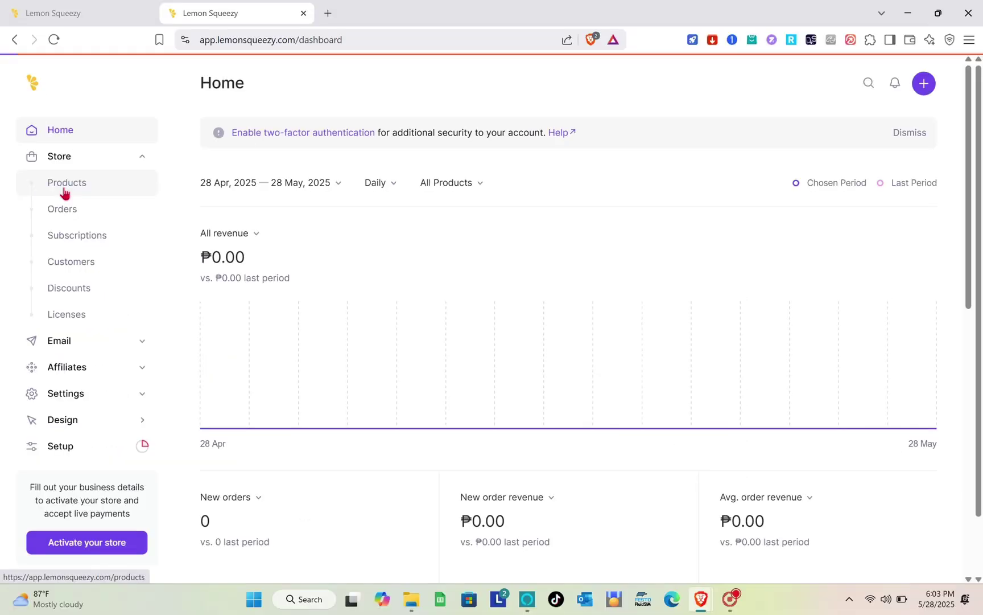
click(64, 193)
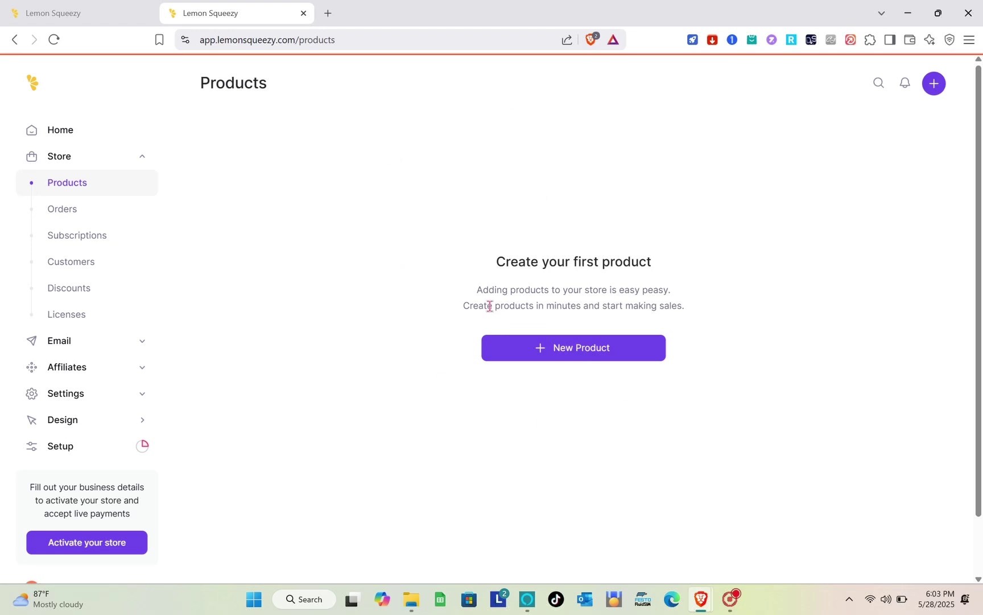
click(548, 353)
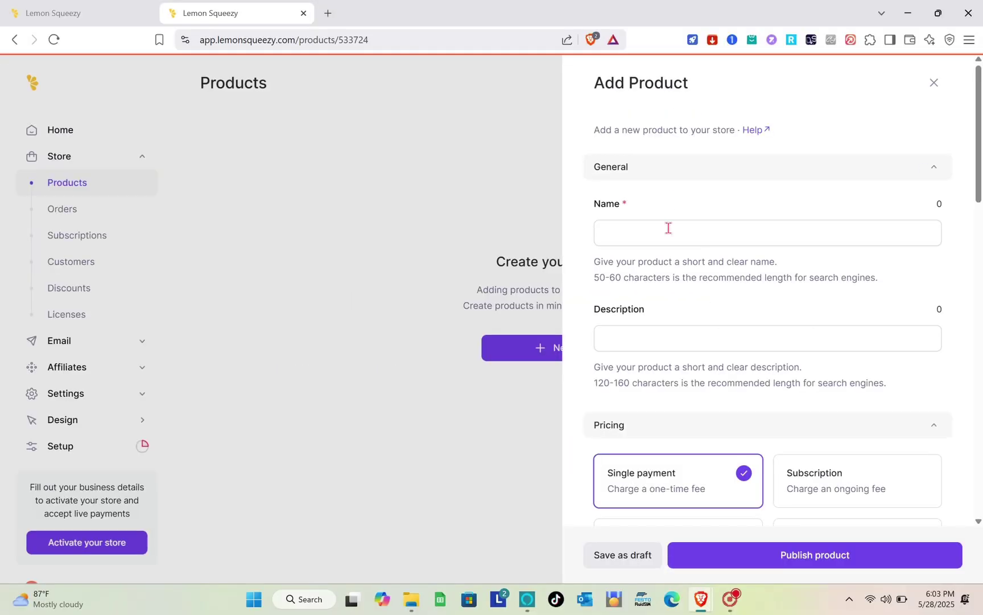
Name the product "Shoes" and enter "For men" as its description.
click(565, 266)
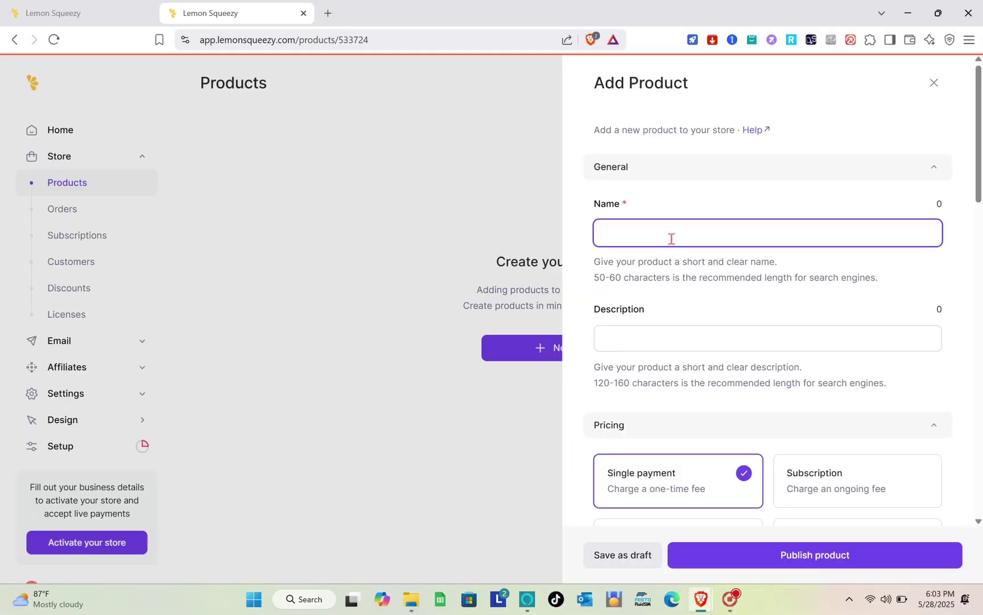
text(Shoes)
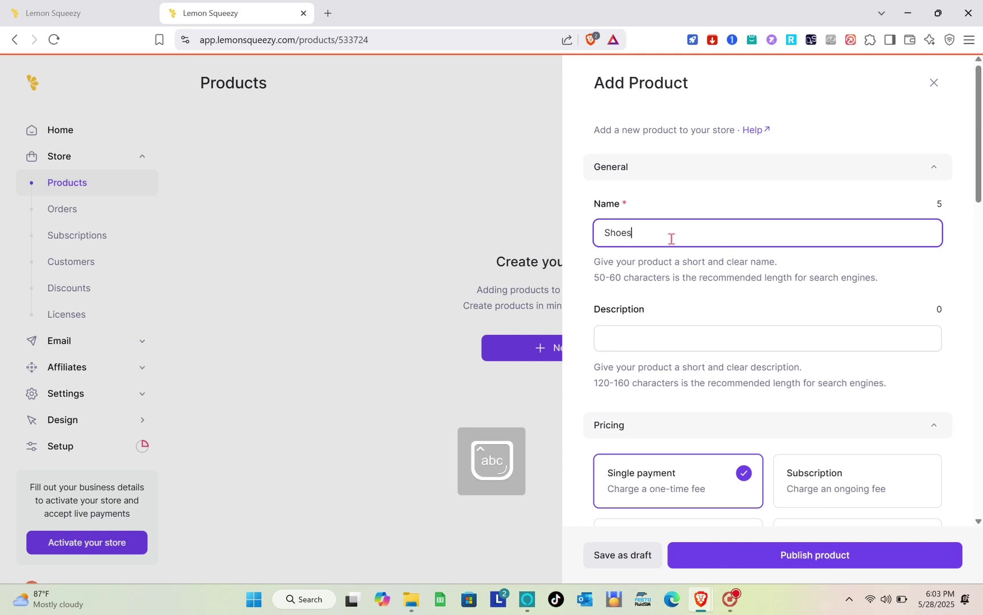
click(703, 348)
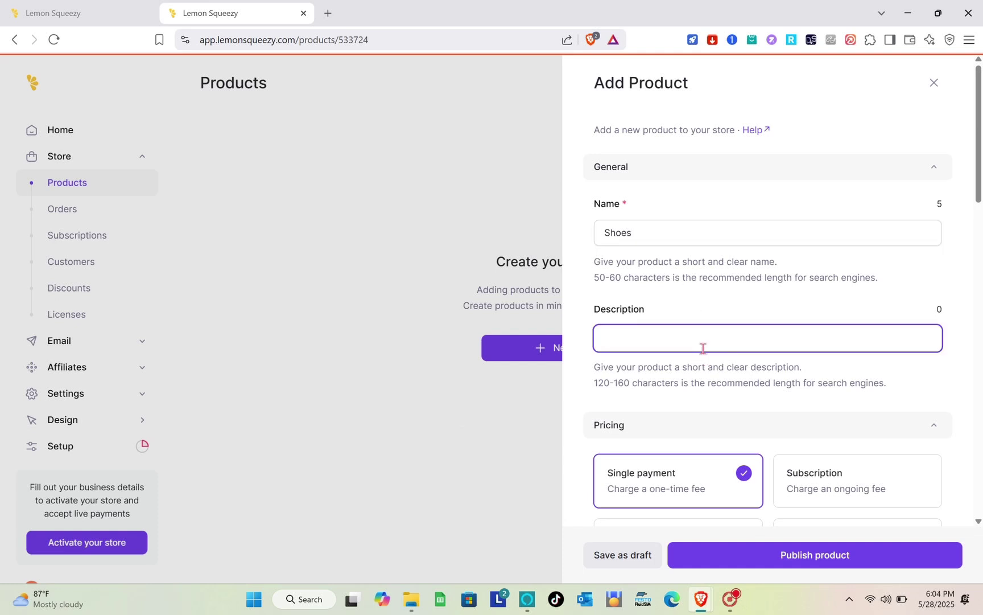
text(For men)
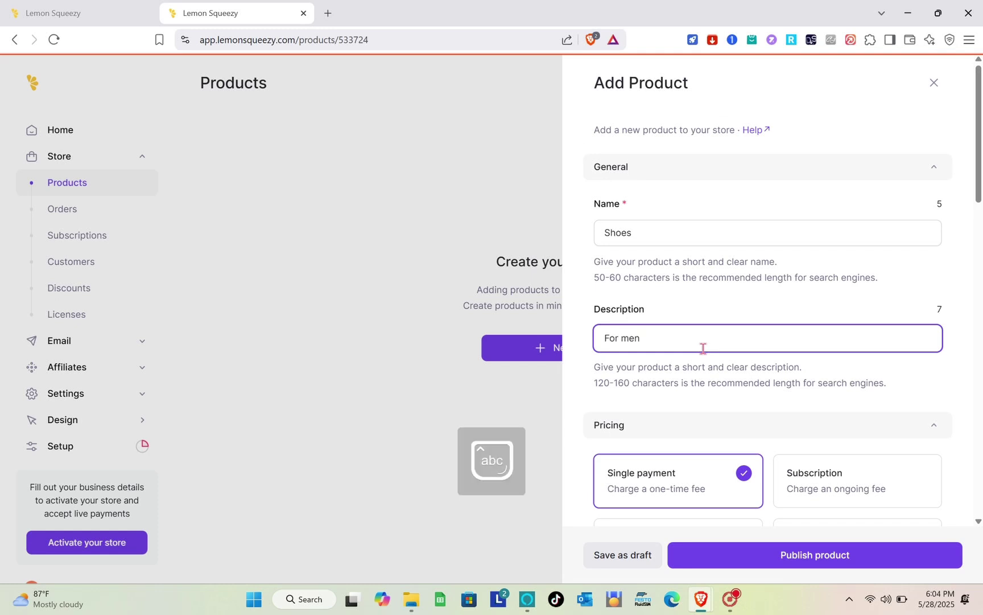
Select Standard pricing as the pricing model and set the product price to ₱300.
scroll(704, 349, down, 1)
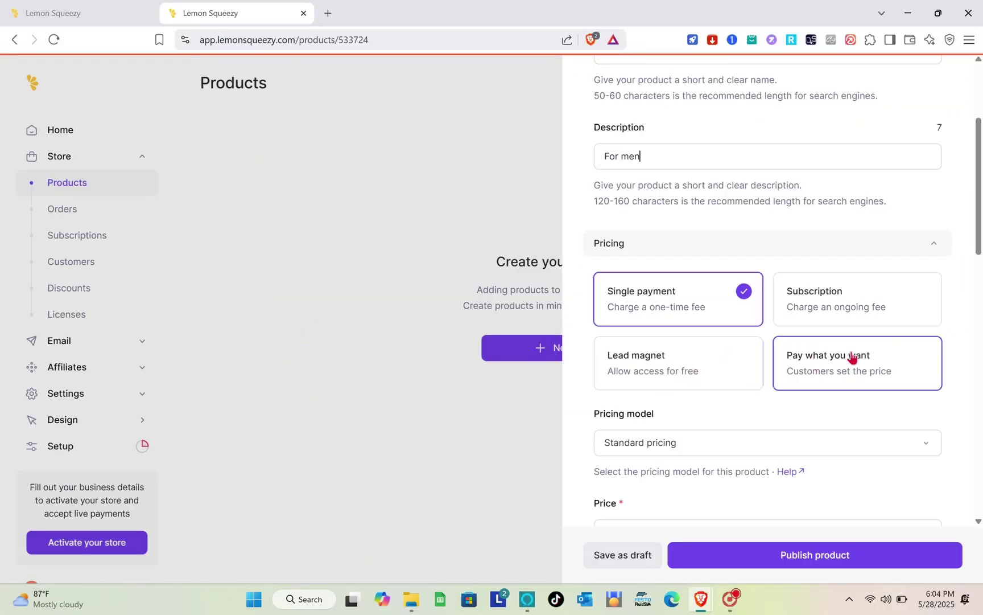
scroll(694, 397, down, 2)
click(665, 332)
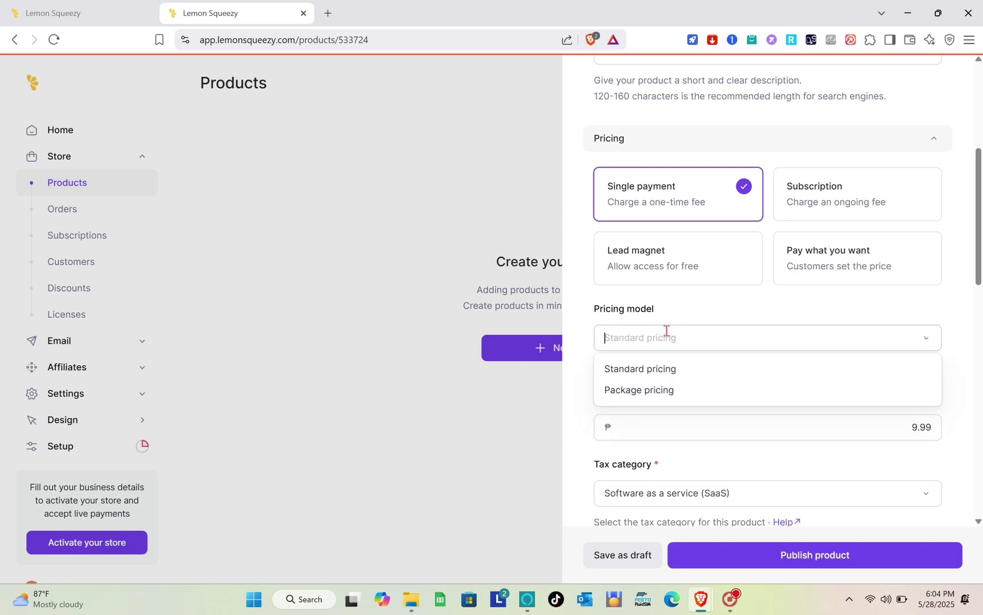
click(668, 372)
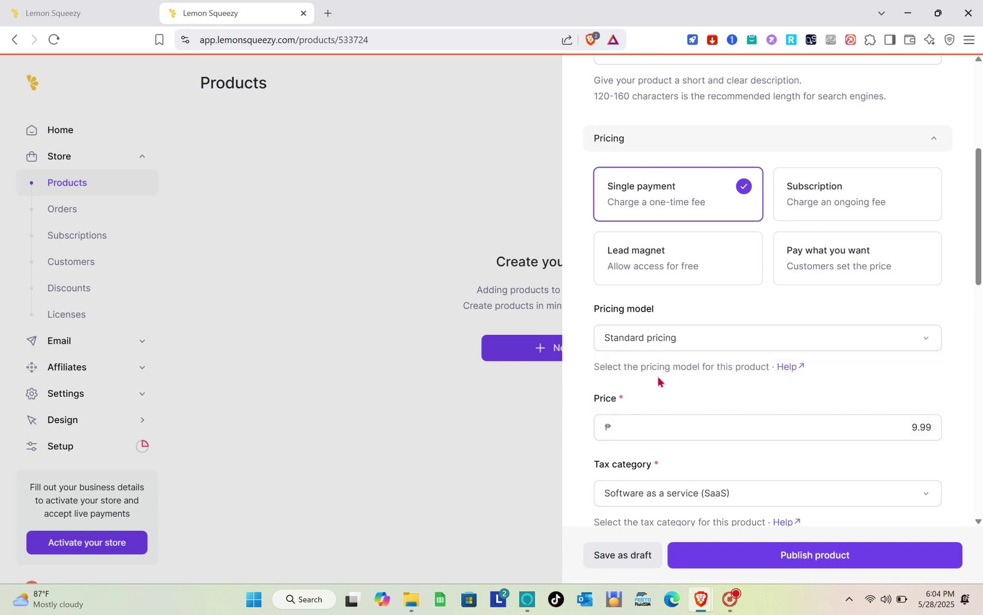
click(668, 422)
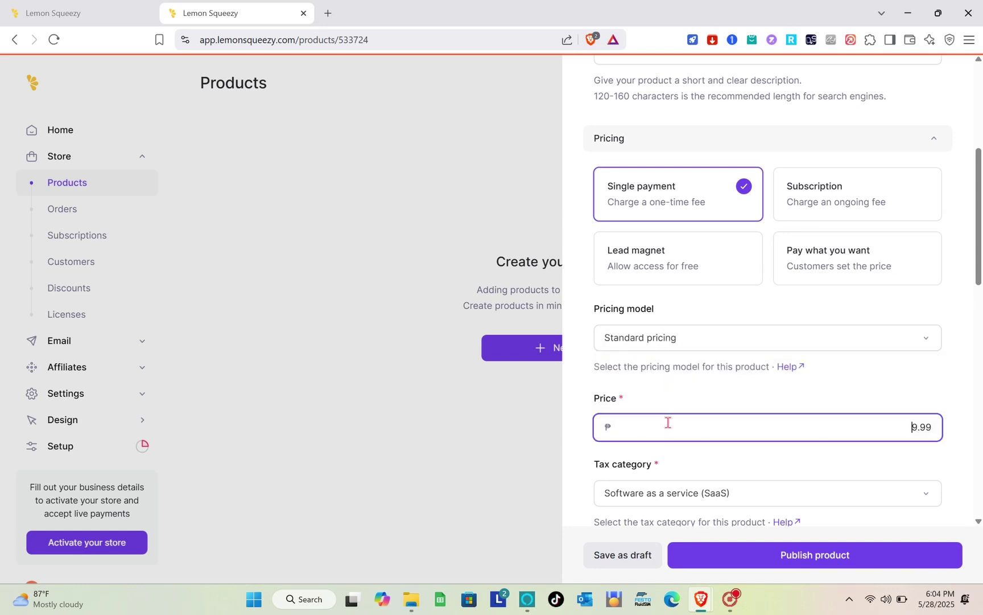
double_click(928, 426)
text(300)
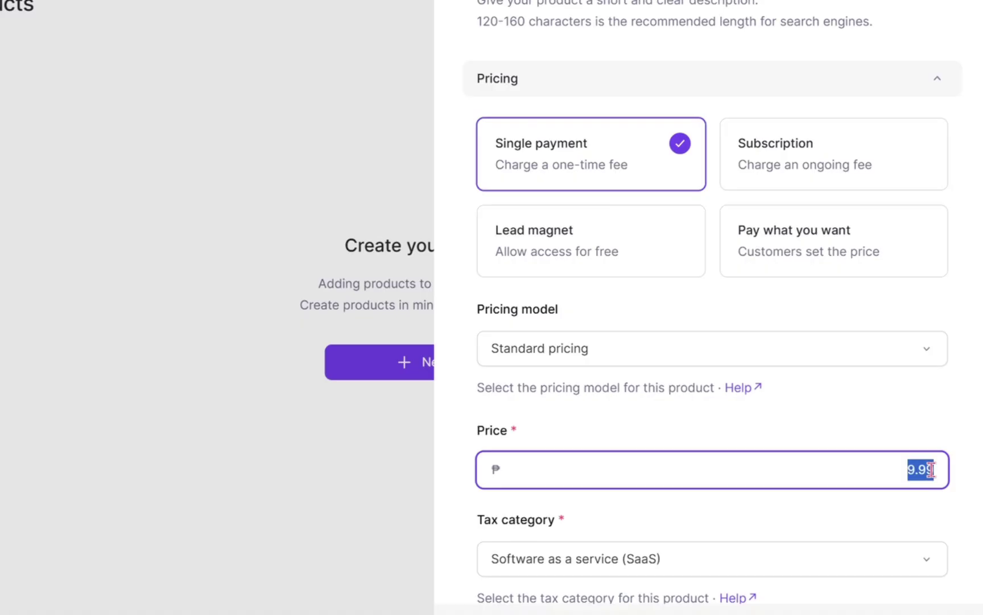
Look through the tax categories available for the product.
scroll(931, 470, down, 3)
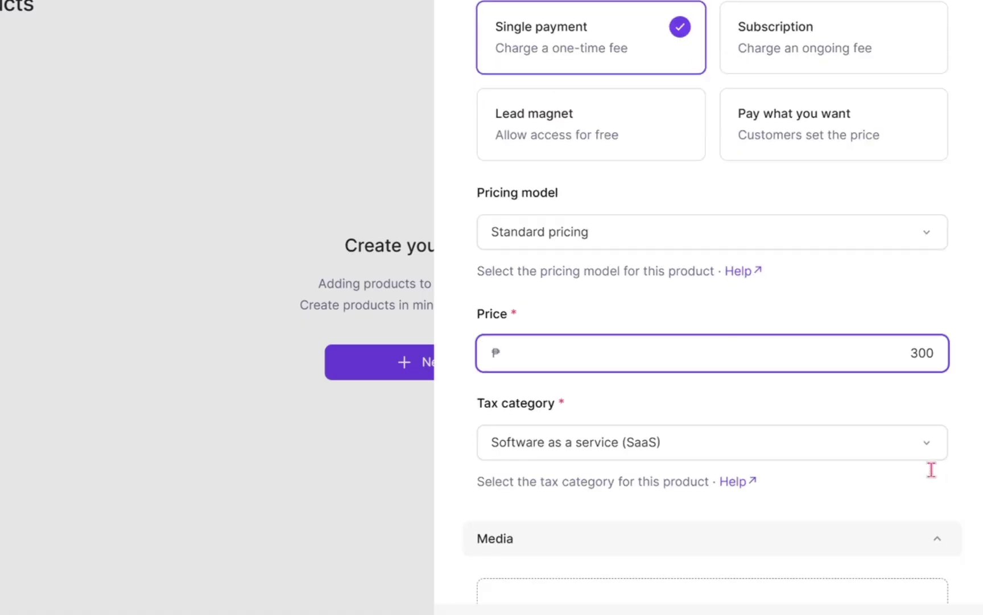
click(684, 424)
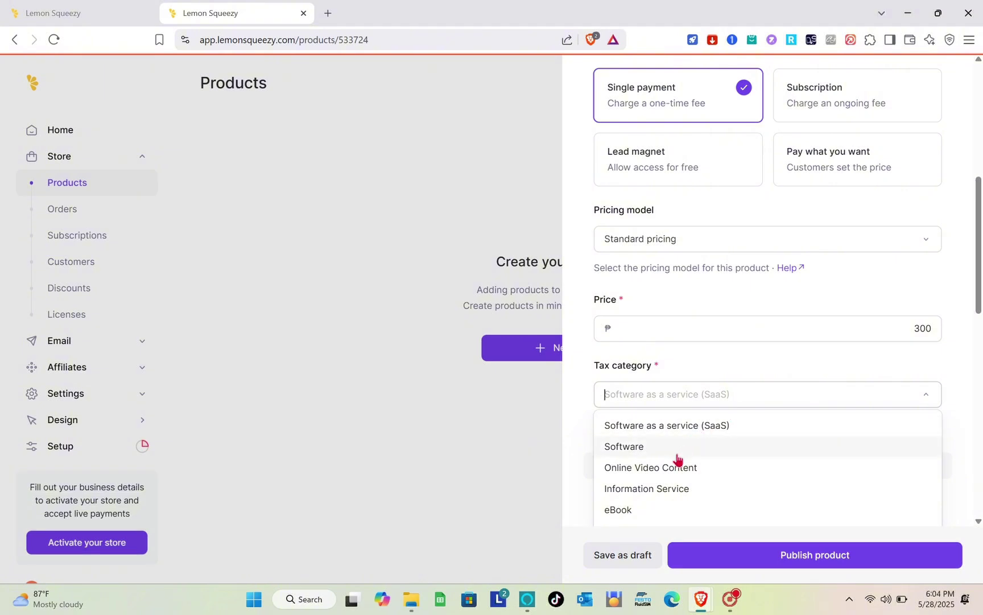
scroll(677, 458, down, 2)
scroll(677, 459, down, 3)
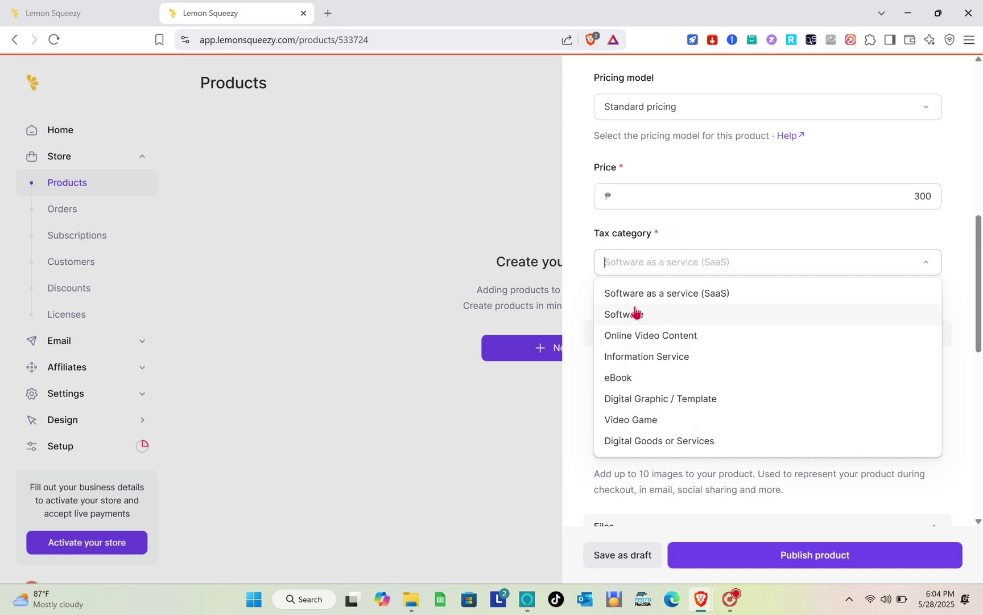
Replace the product name with "Book".
scroll(776, 247, up, 7)
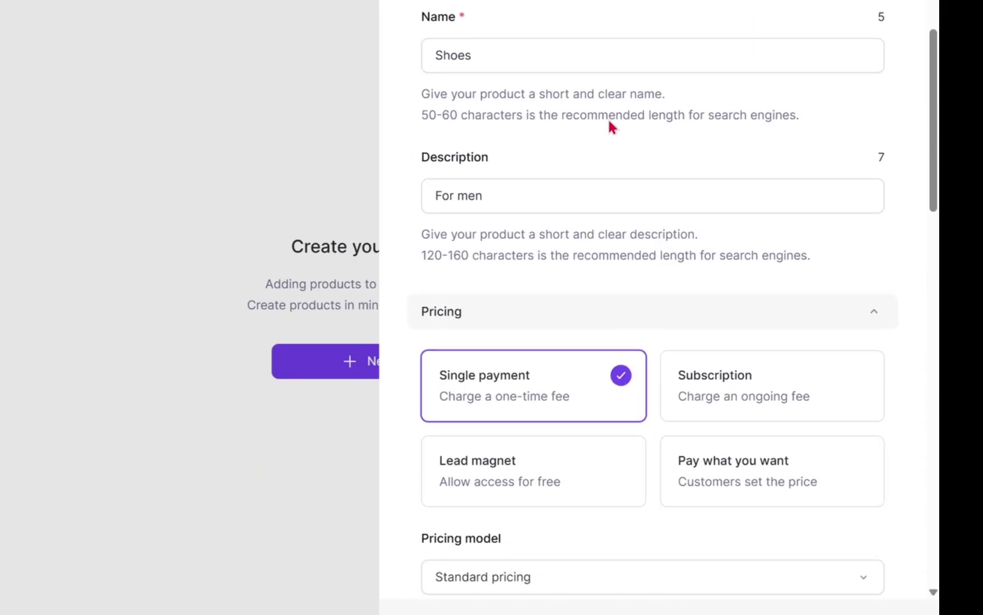
triple_click(544, 53)
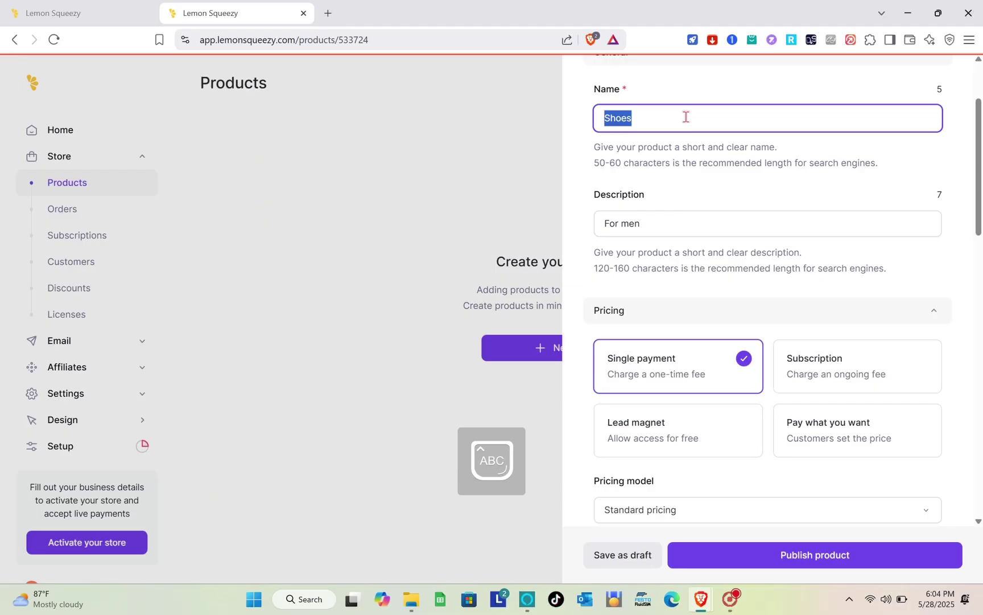
text(Ebb)
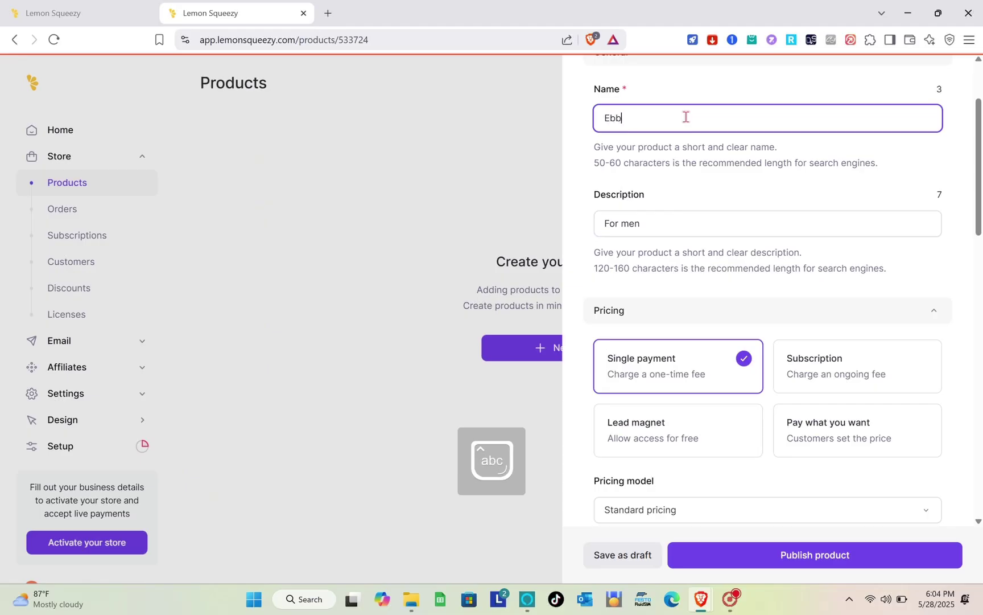
text(o)
key(ctrl+BackSpace)
text(Book)
click(680, 228)
Set the product's tax category to Digital Goods or Services and collapse the Media section.
scroll(680, 229, down, 4)
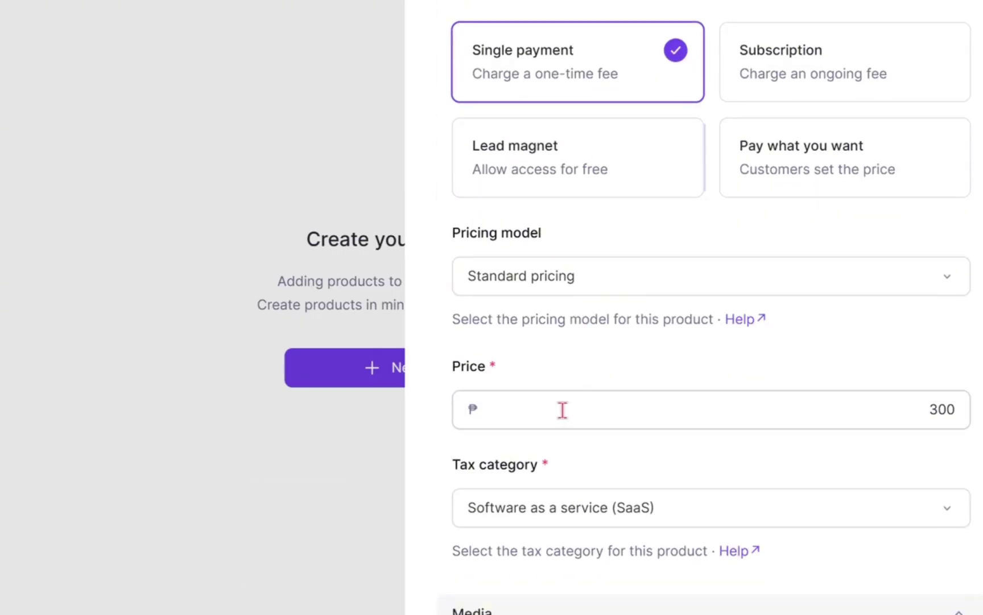
click(563, 409)
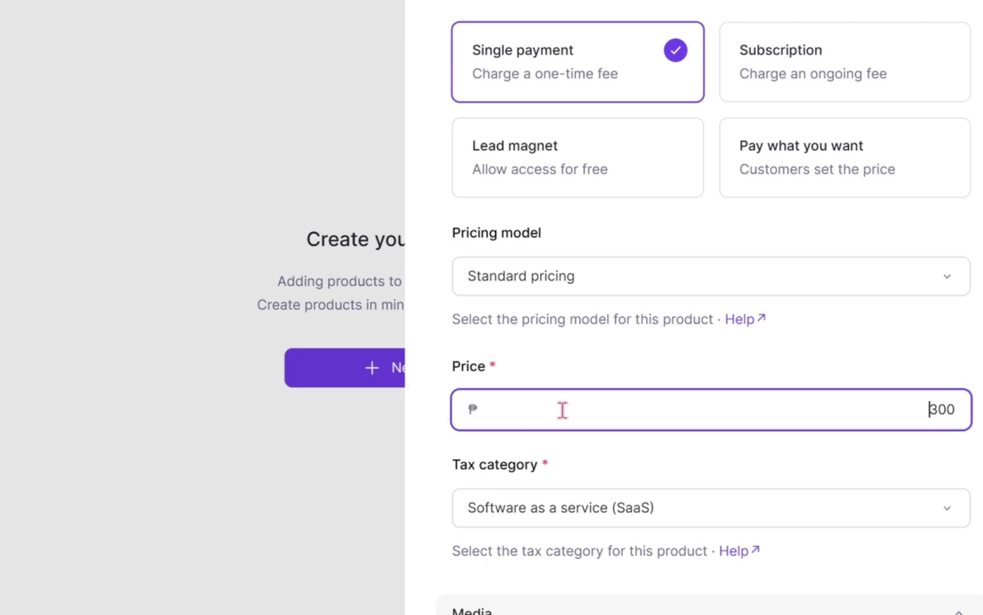
scroll(562, 482, down, 2)
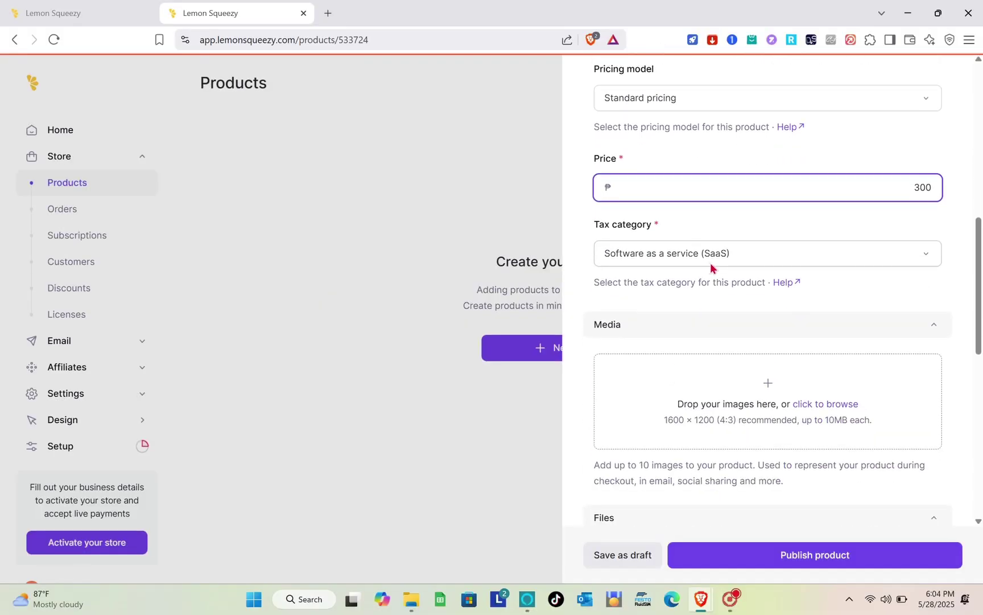
click(721, 256)
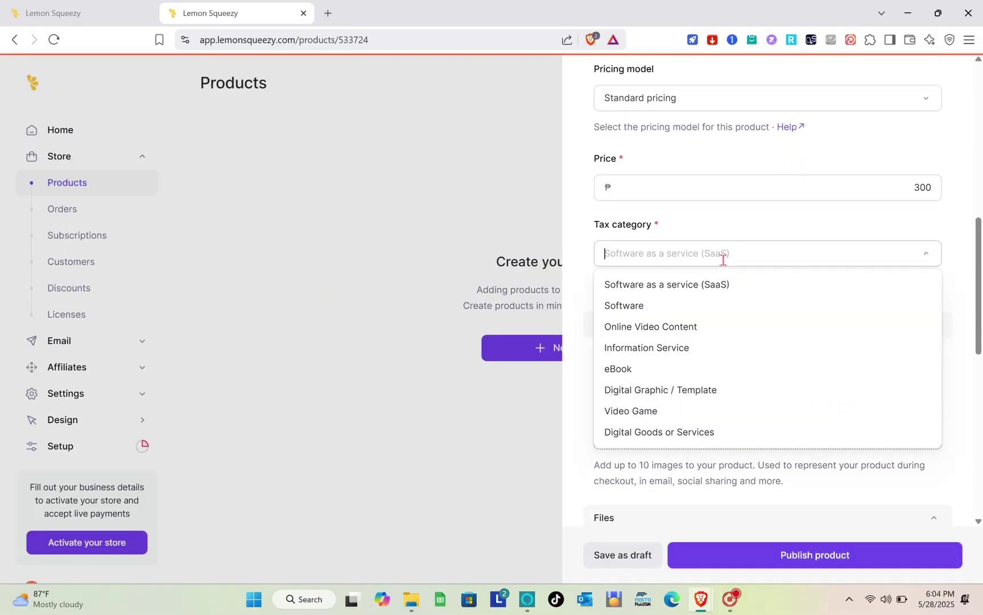
click(652, 432)
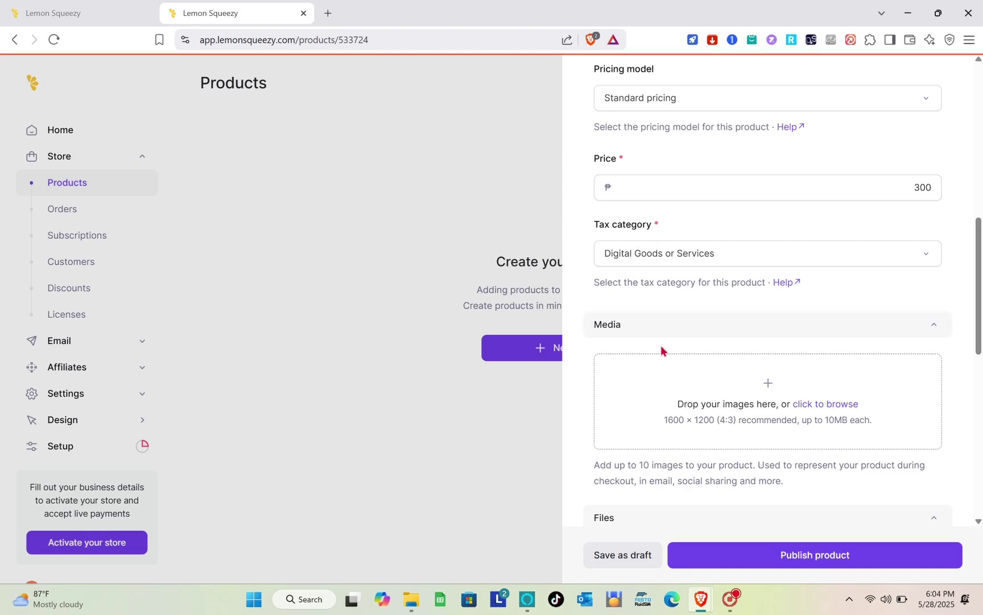
scroll(662, 348, down, 2)
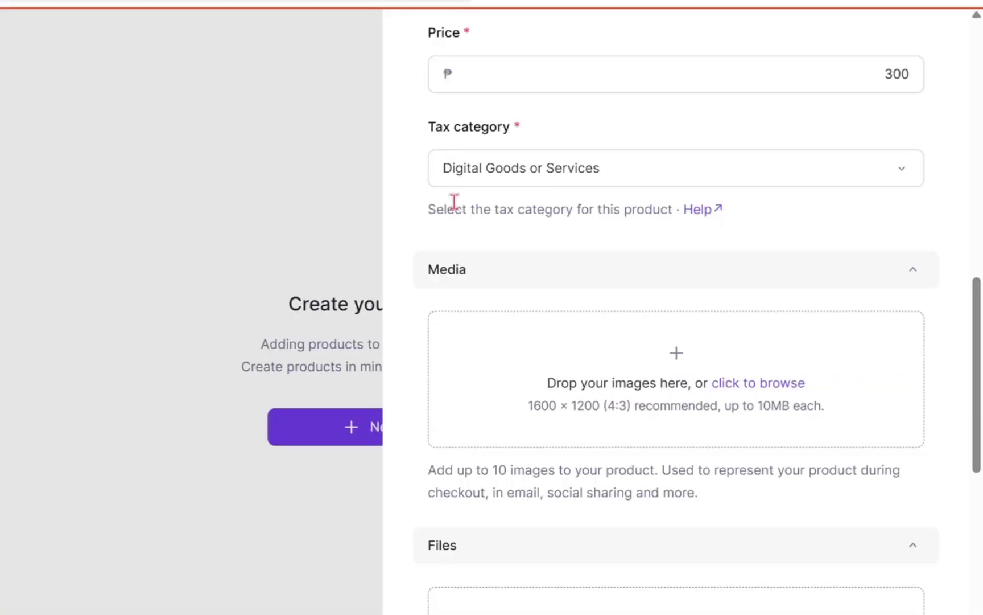
click(502, 284)
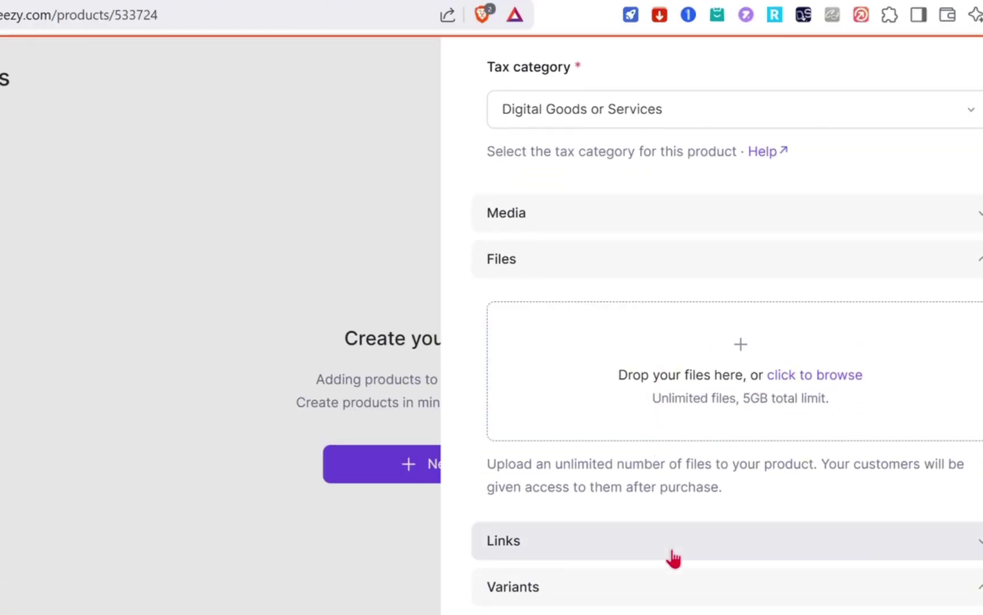
Expand the product's Links section and look through the Links, Variants and Settings options.
click(673, 557)
scroll(673, 557, down, 3)
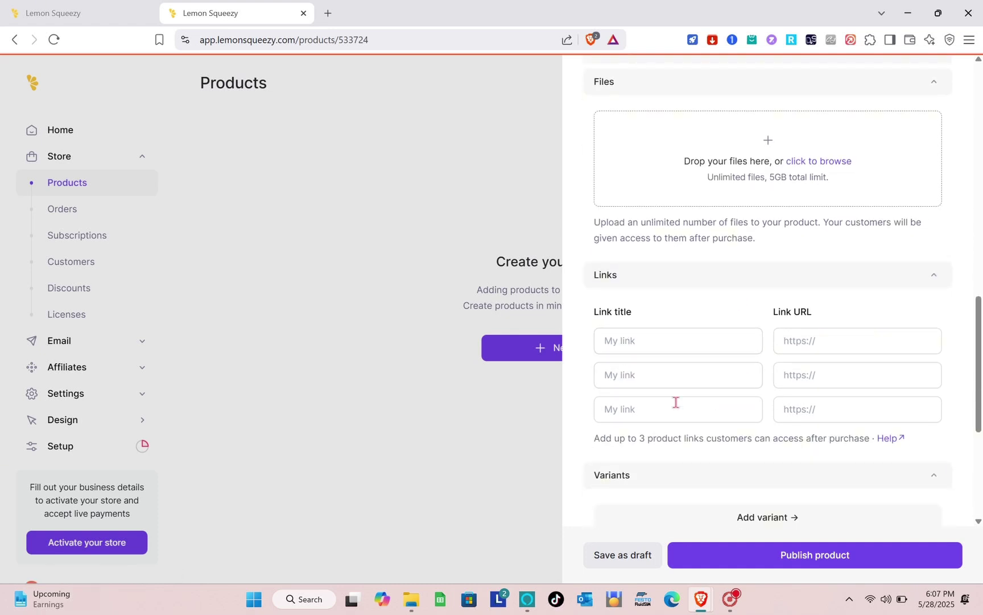
scroll(790, 432, down, 3)
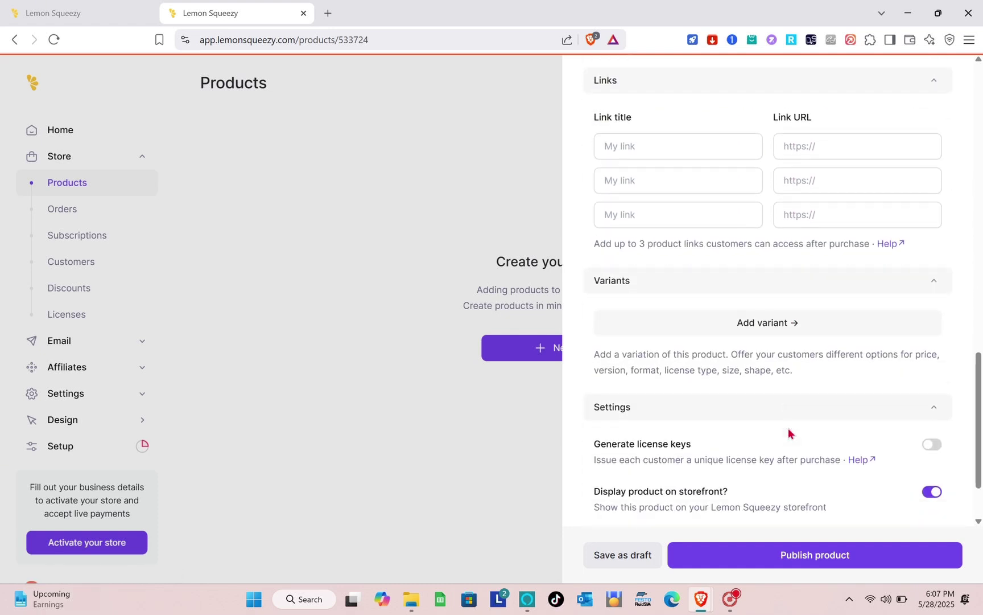
click(699, 273)
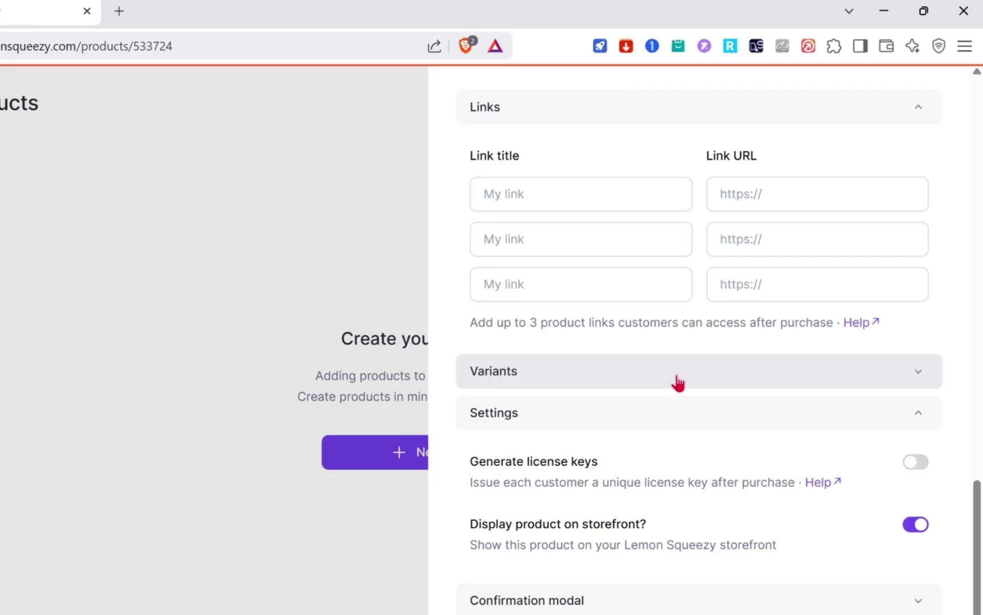
click(677, 378)
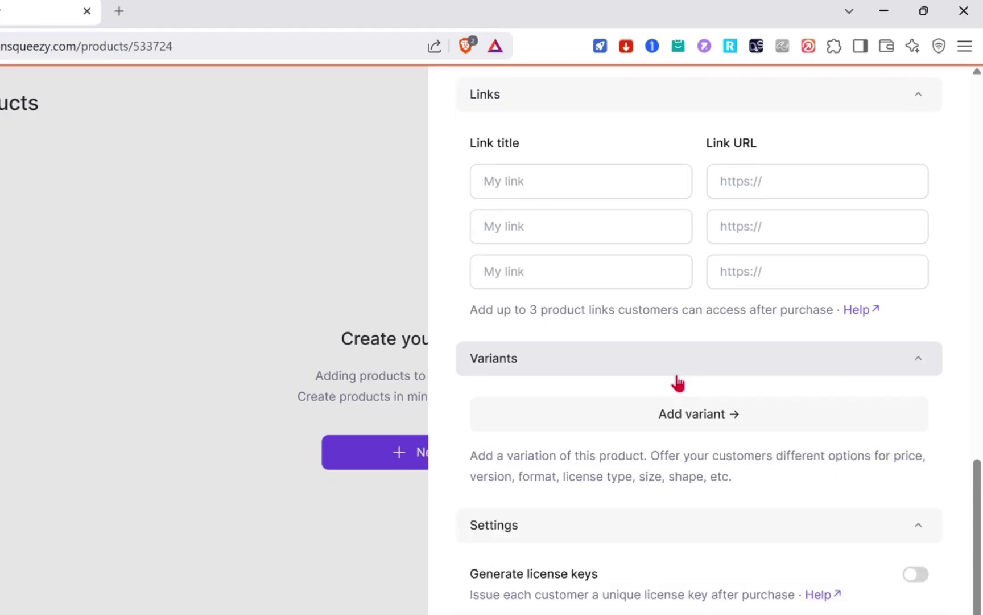
scroll(677, 382, down, 2)
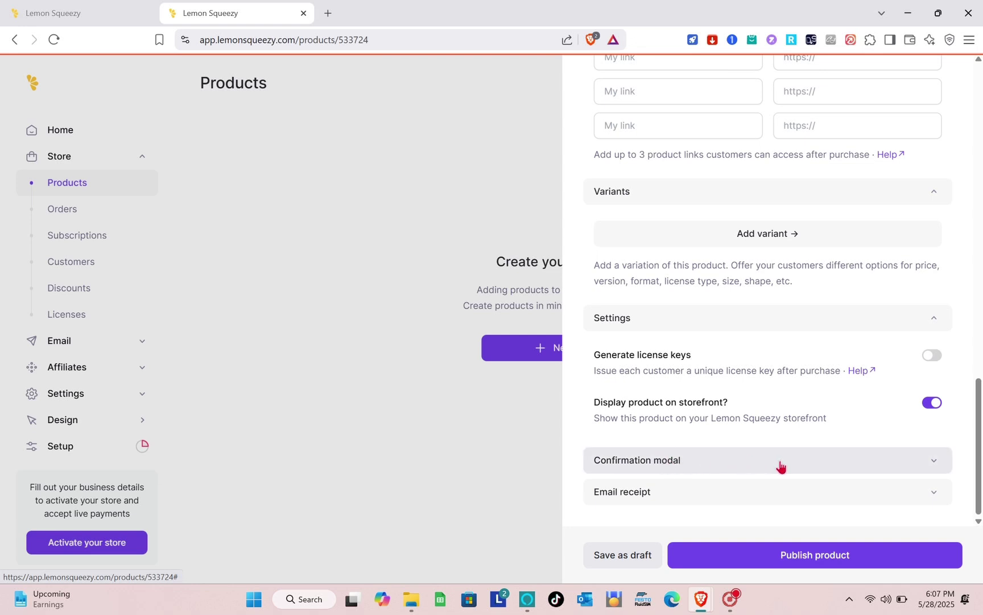
Expand the Confirmation modal and Email receipt sections and examine their message, button text and button link fields.
click(780, 466)
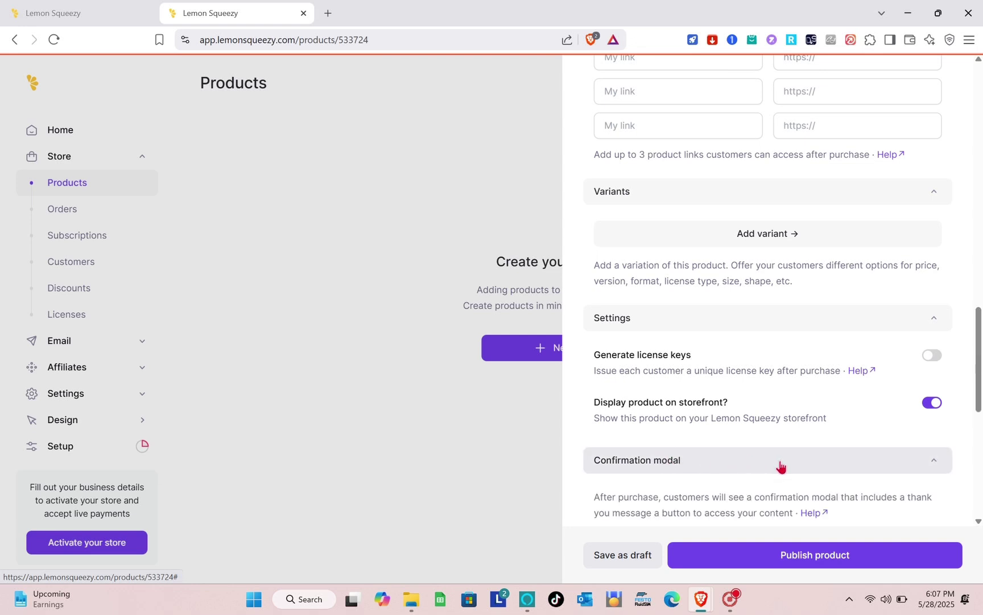
scroll(779, 465, down, 3)
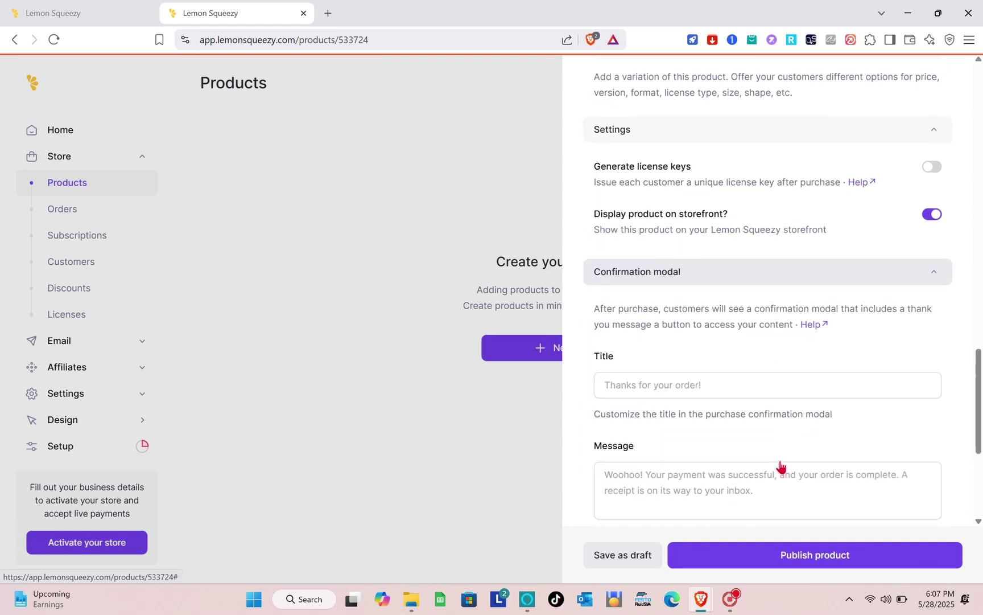
click(695, 388)
scroll(697, 388, down, 3)
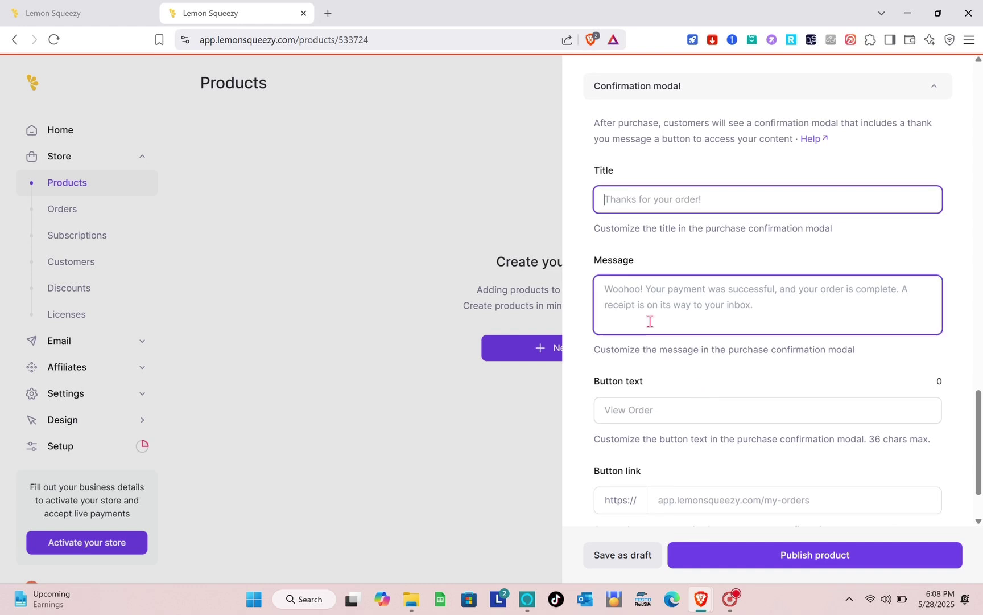
click(649, 321)
scroll(649, 307, down, 2)
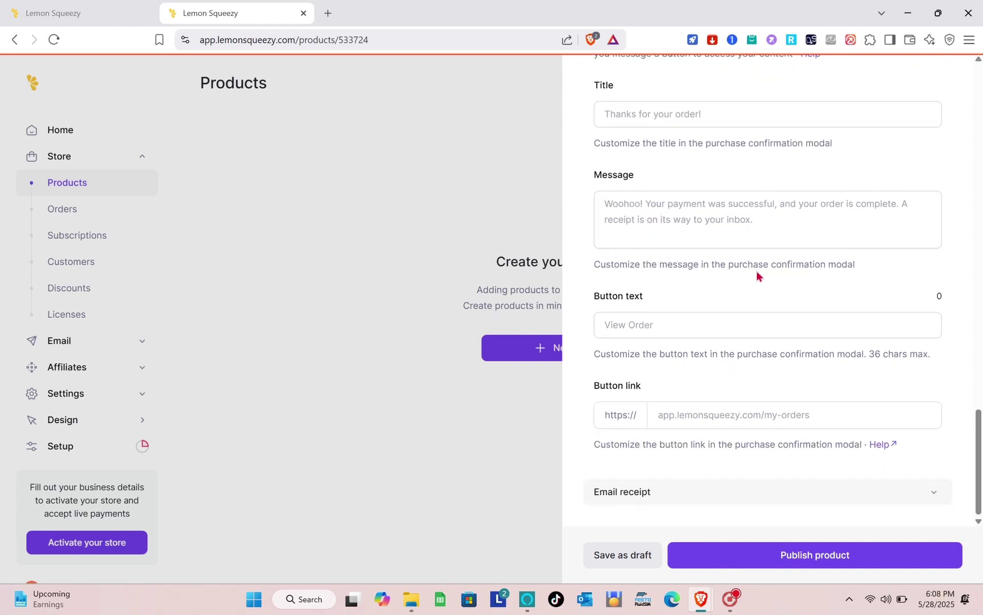
click(677, 328)
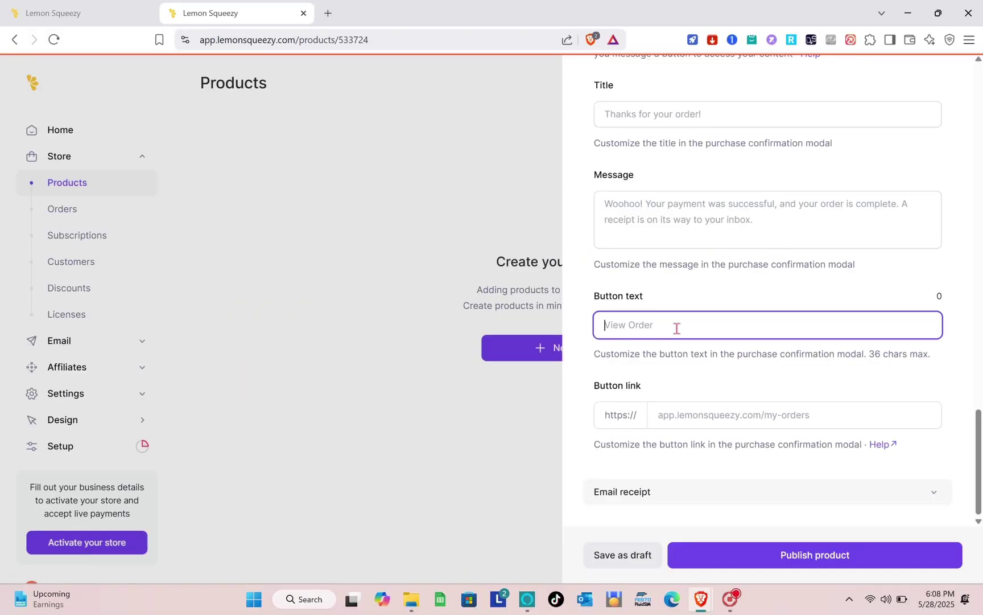
click(734, 425)
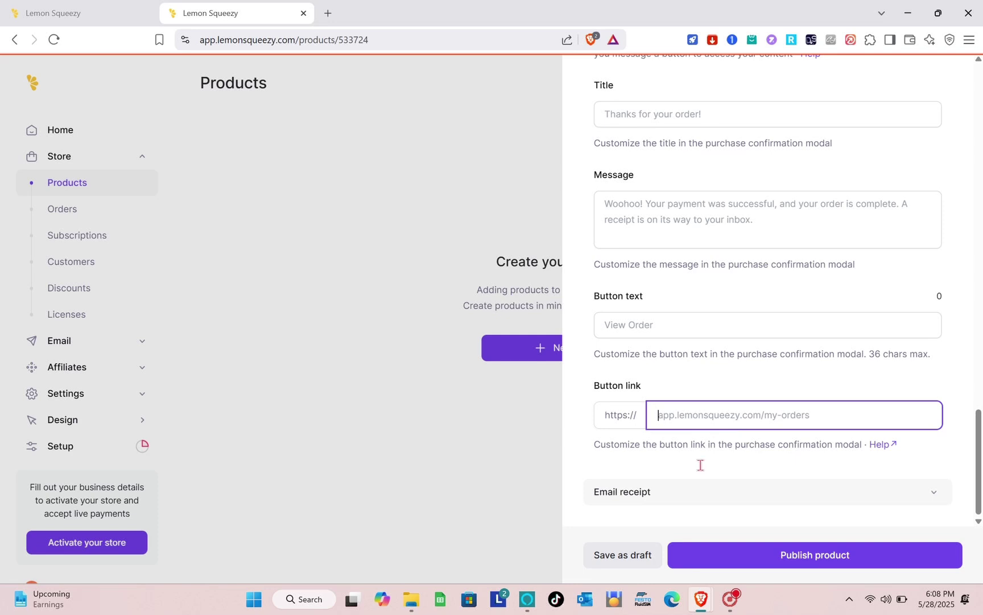
click(709, 501)
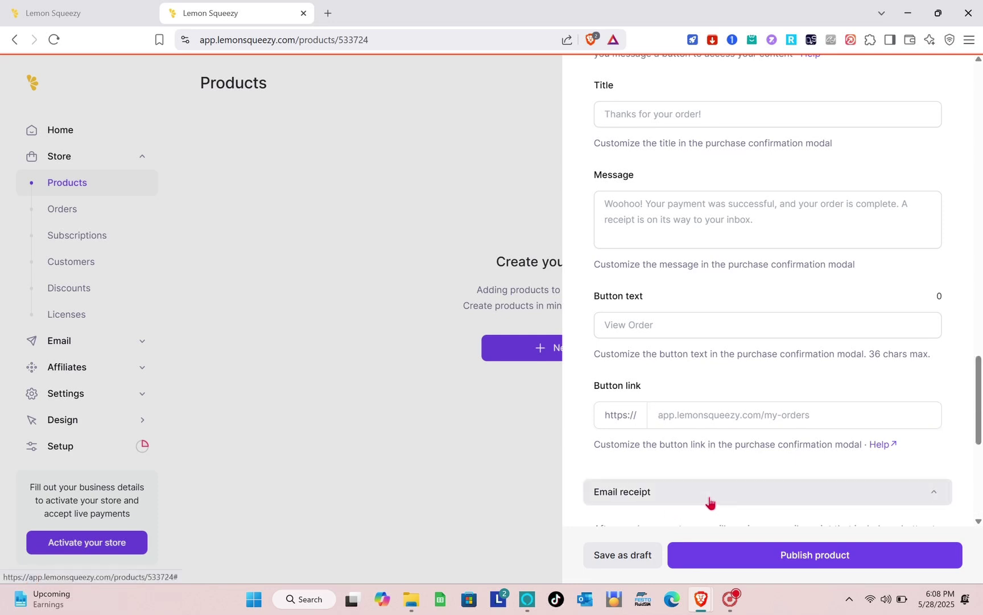
scroll(710, 500, down, 5)
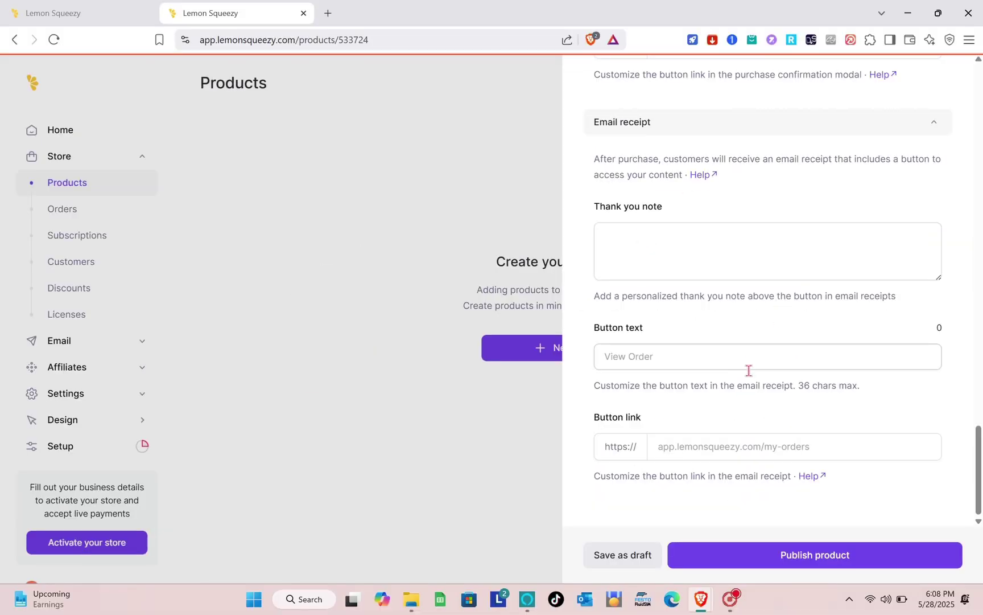
Publish the "Book" product and close its editing panel.
click(773, 560)
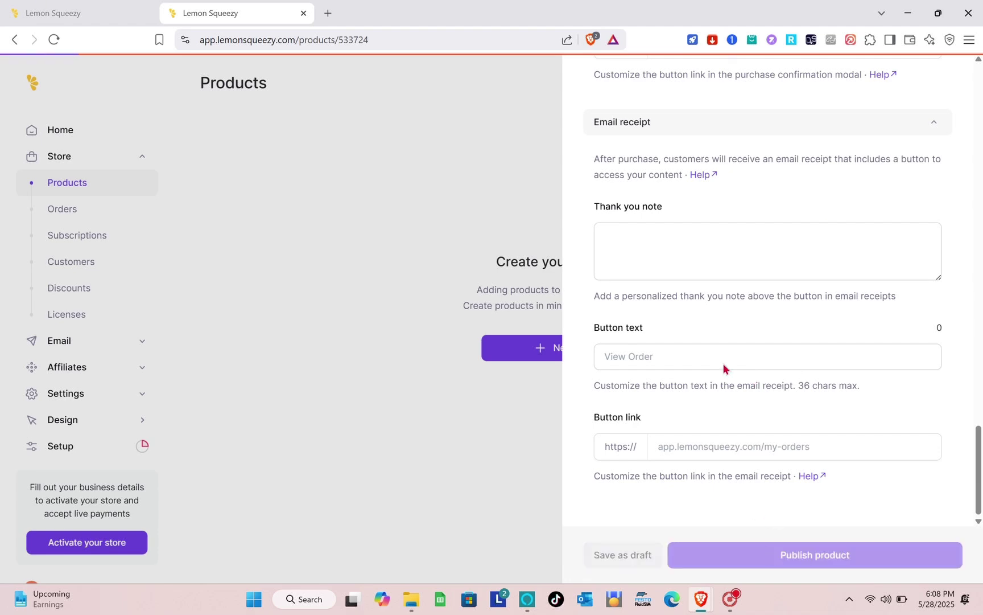
scroll(723, 358, up, 20)
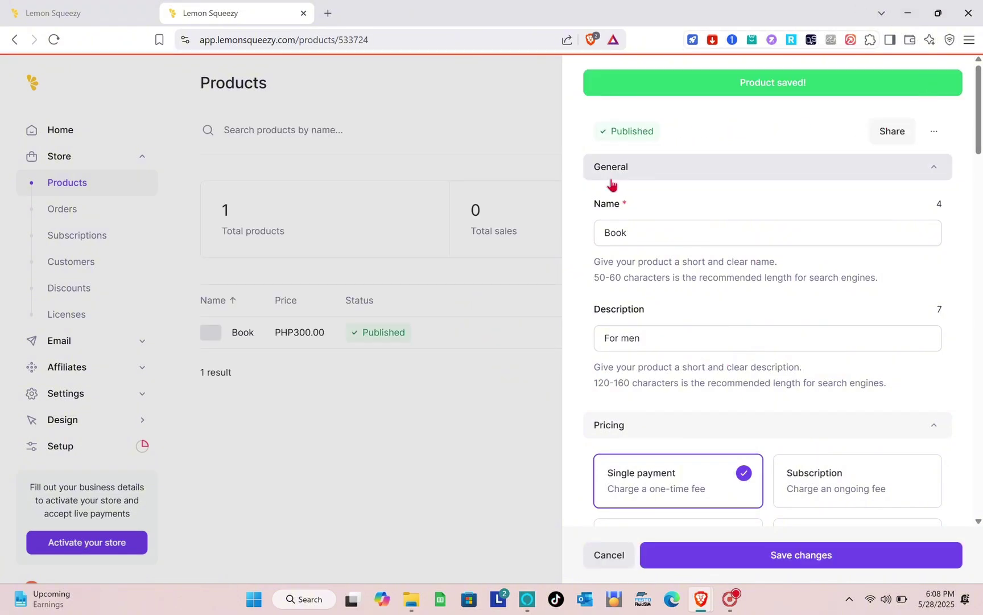
click(520, 338)
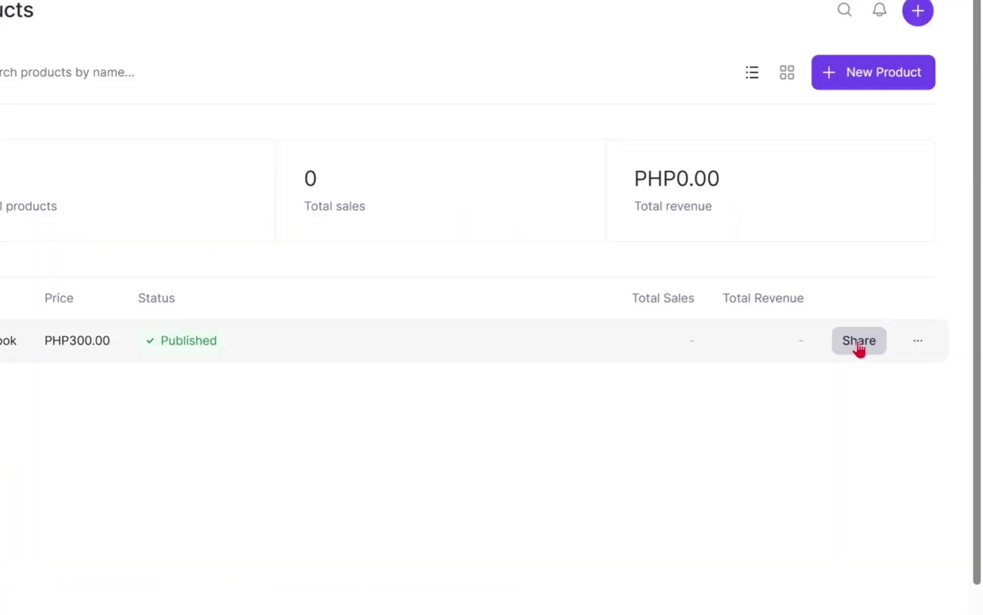
Open the sharing options for the "Book" product, copy its checkout link and return to the product list.
click(858, 346)
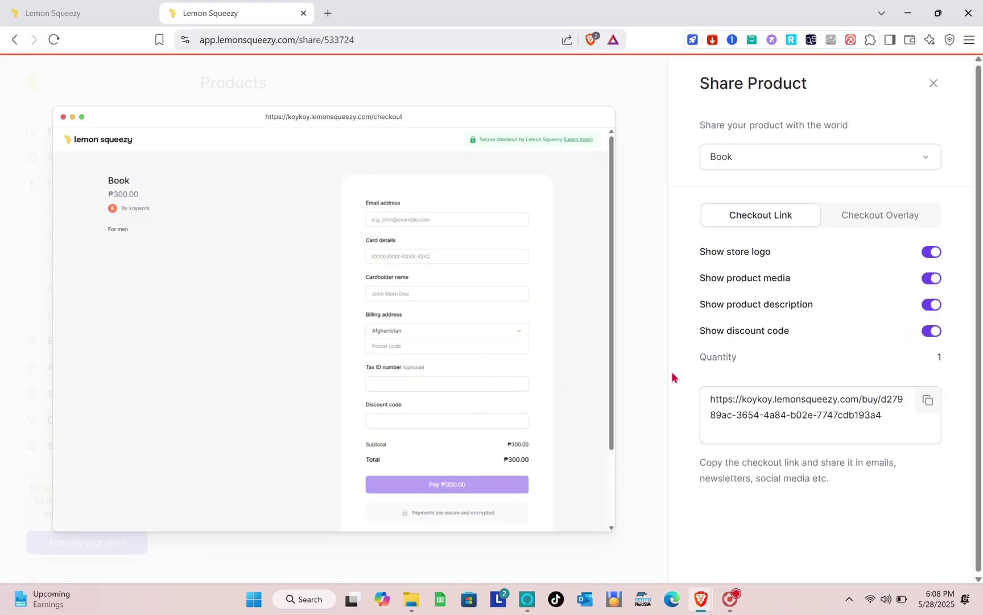
click(927, 402)
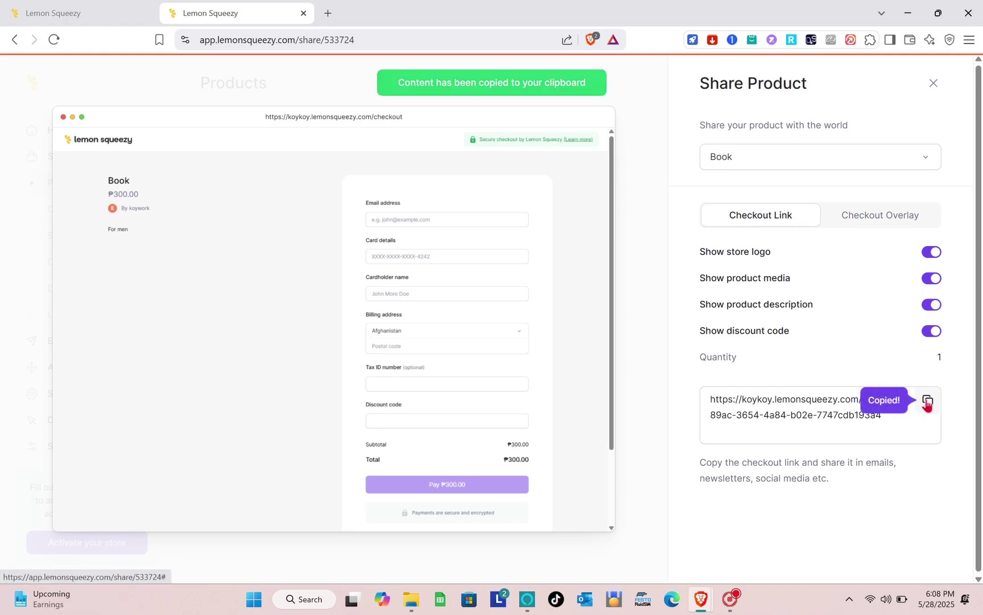
click(625, 168)
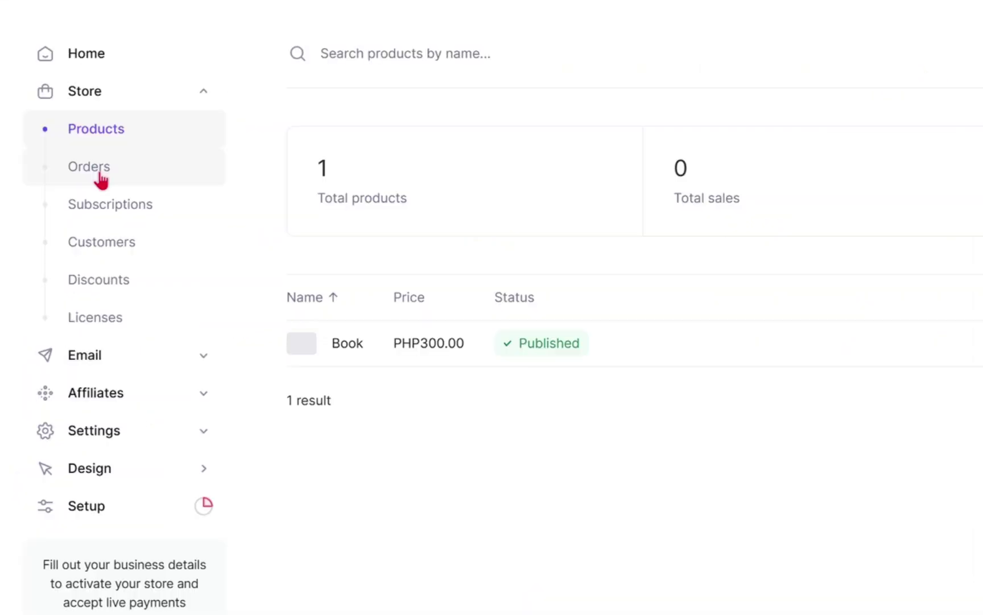
Look through the store's Orders, Subscriptions, Customers, Discounts and Licenses pages and expand the Email section.
click(83, 171)
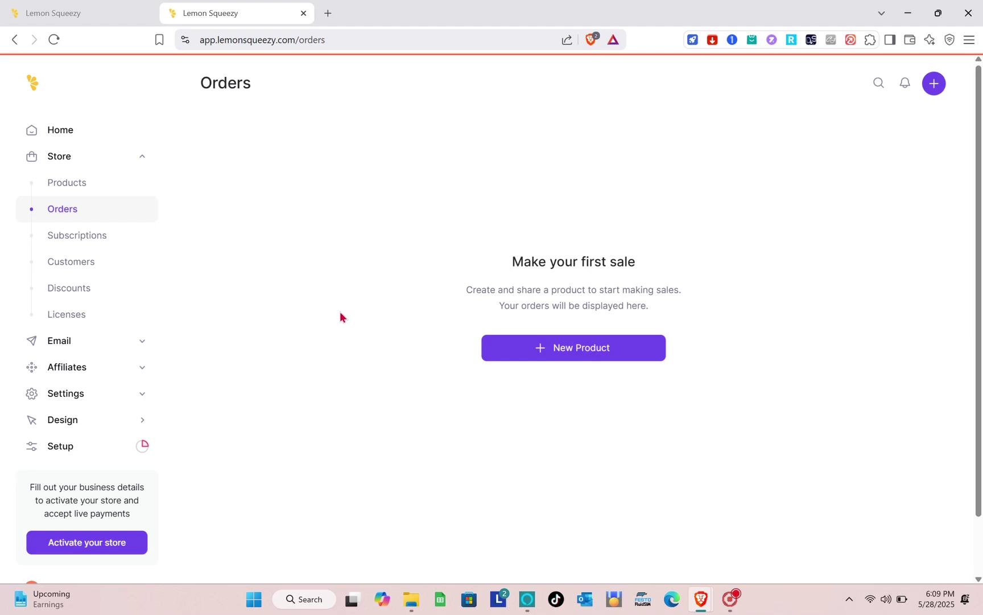
click(84, 238)
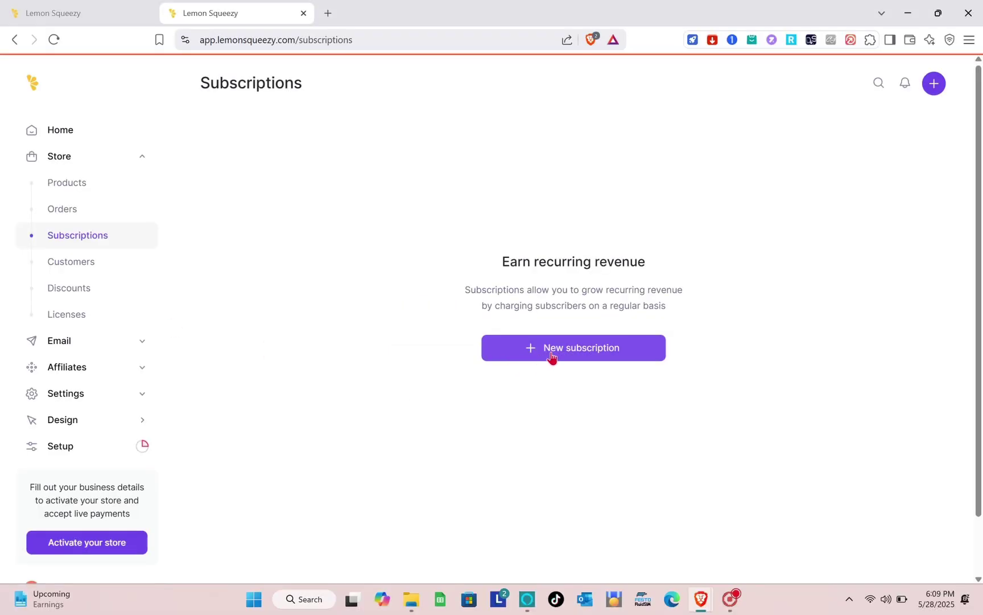
click(551, 354)
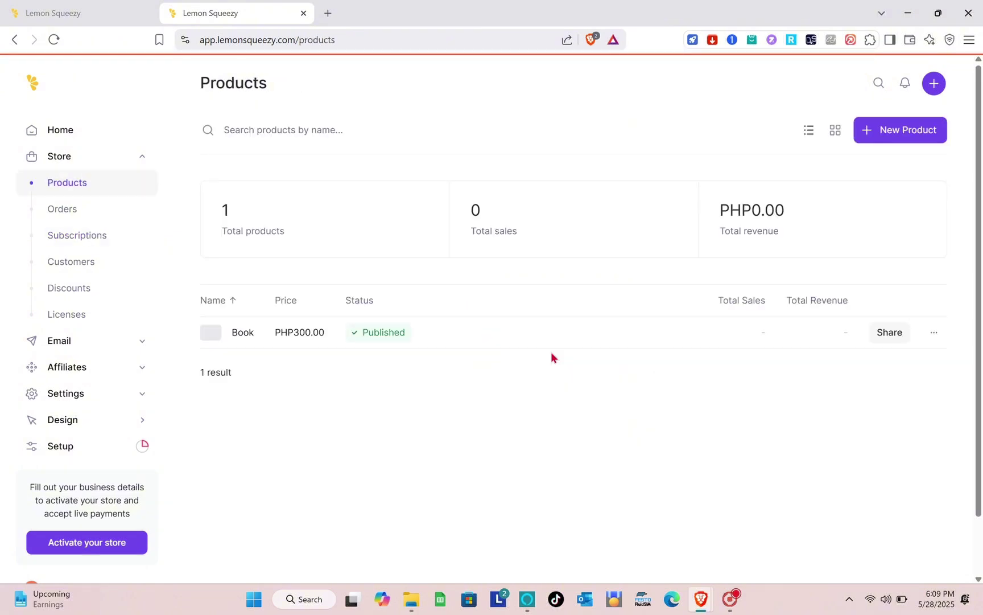
click(90, 260)
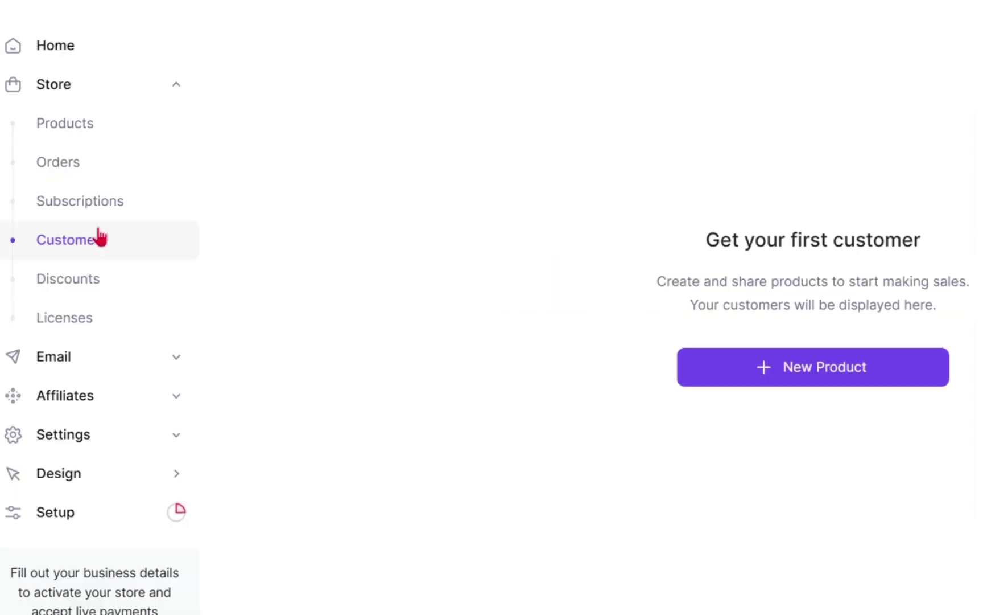
click(86, 294)
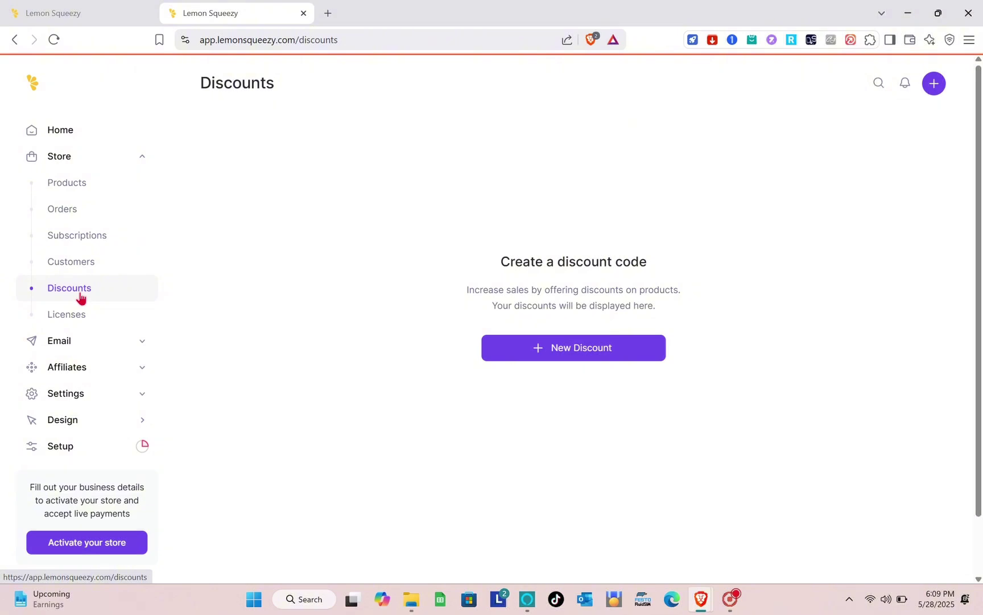
click(85, 321)
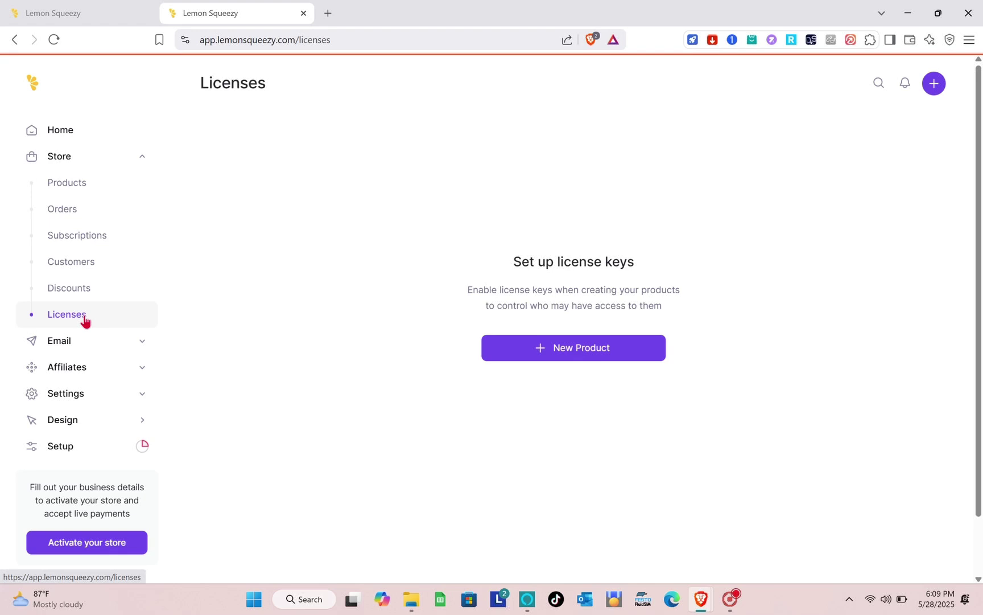
click(132, 350)
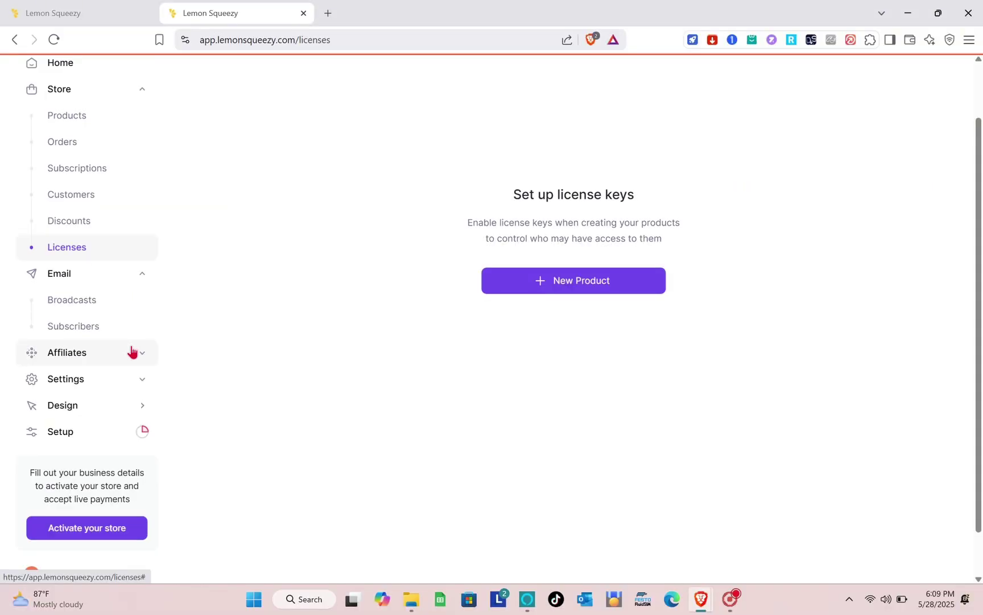
Open the store's general design settings and look through the available themes.
click(103, 315)
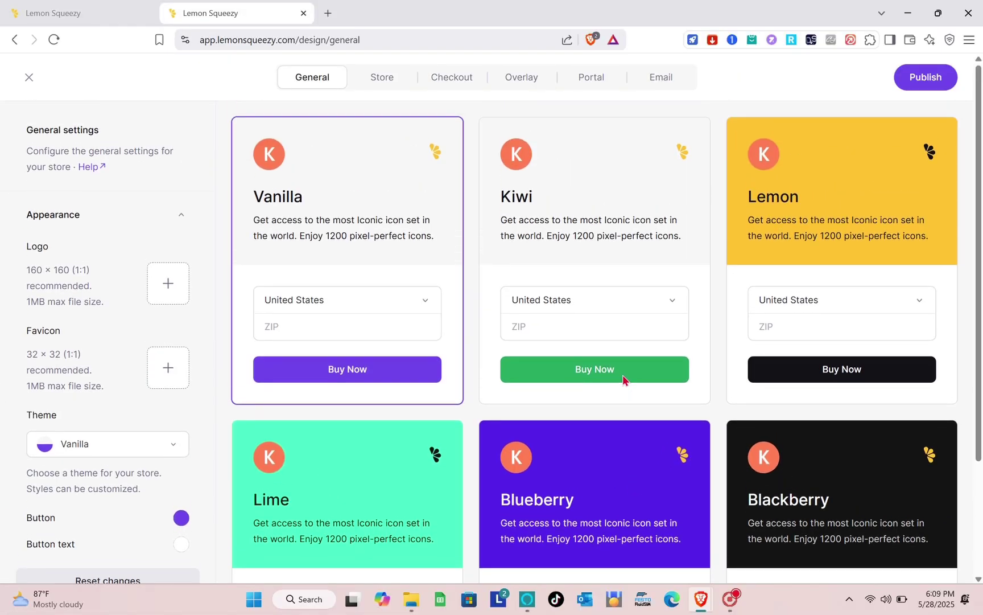
scroll(623, 378, down, 3)
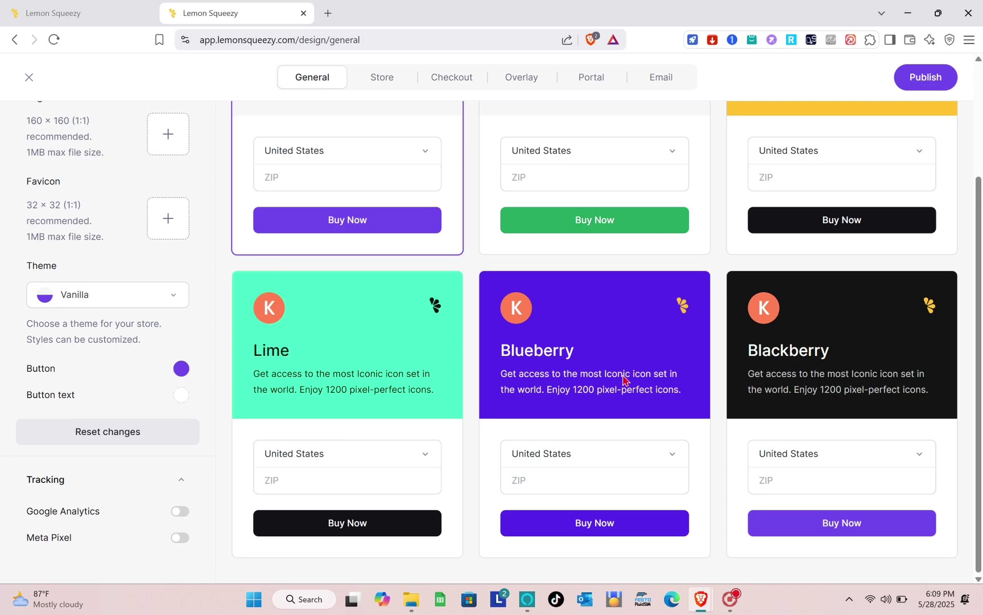
scroll(623, 378, up, 3)
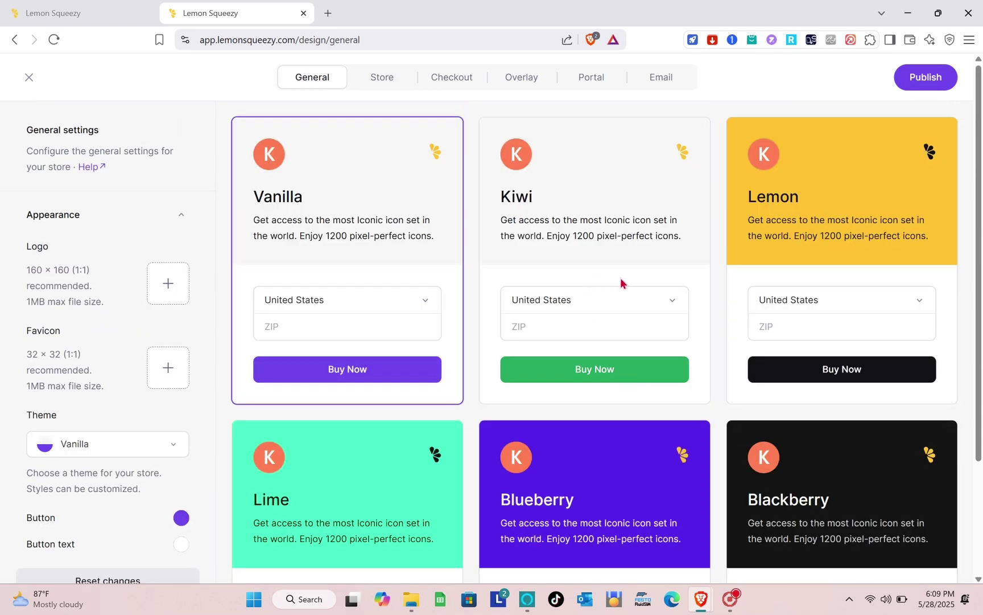
scroll(621, 280, down, 2)
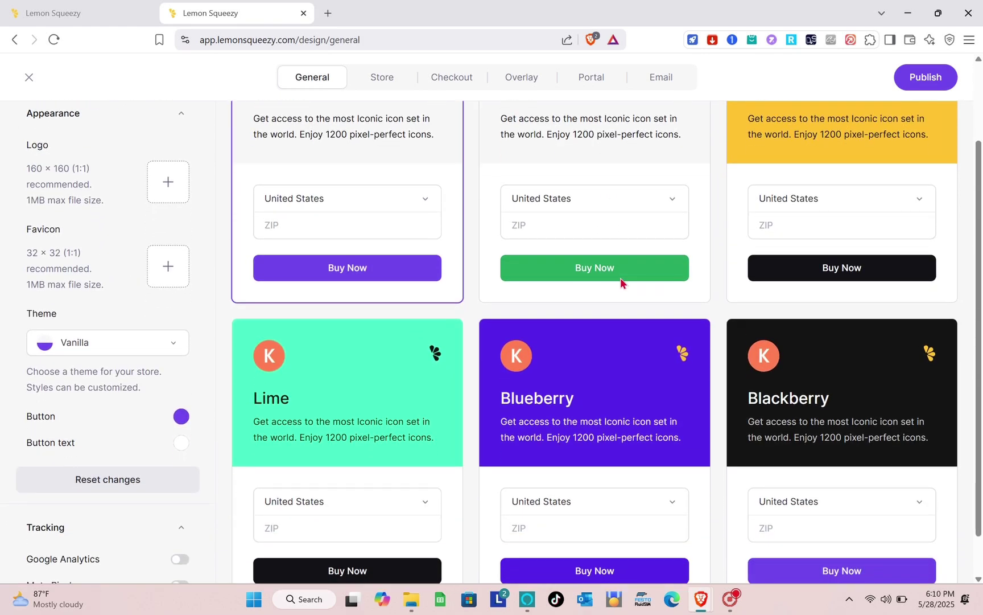
scroll(620, 281, up, 2)
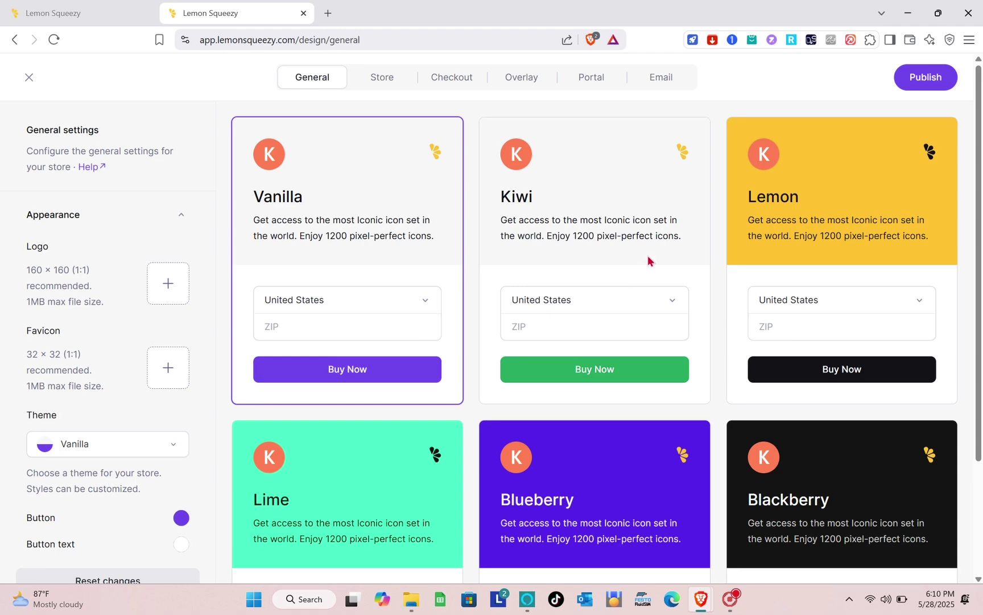
scroll(595, 281, down, 3)
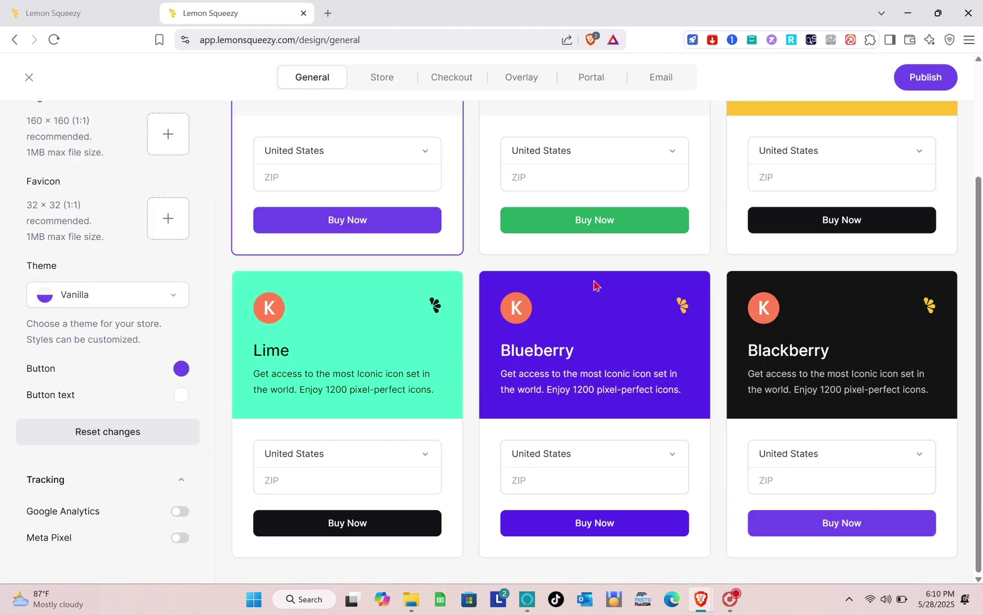
scroll(302, 262, up, 3)
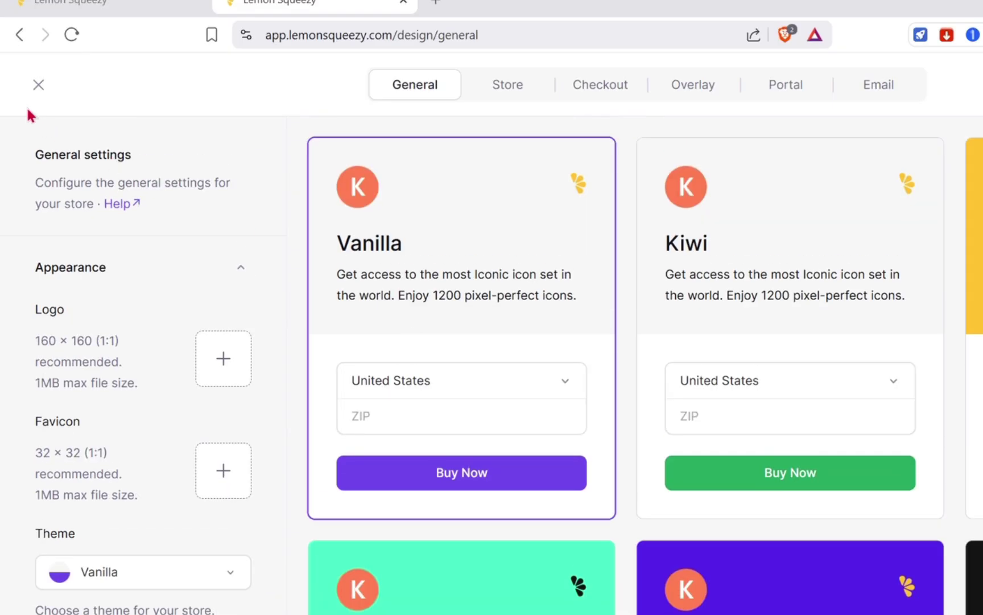
Leave the design editor and open the store's setup checklist.
click(38, 84)
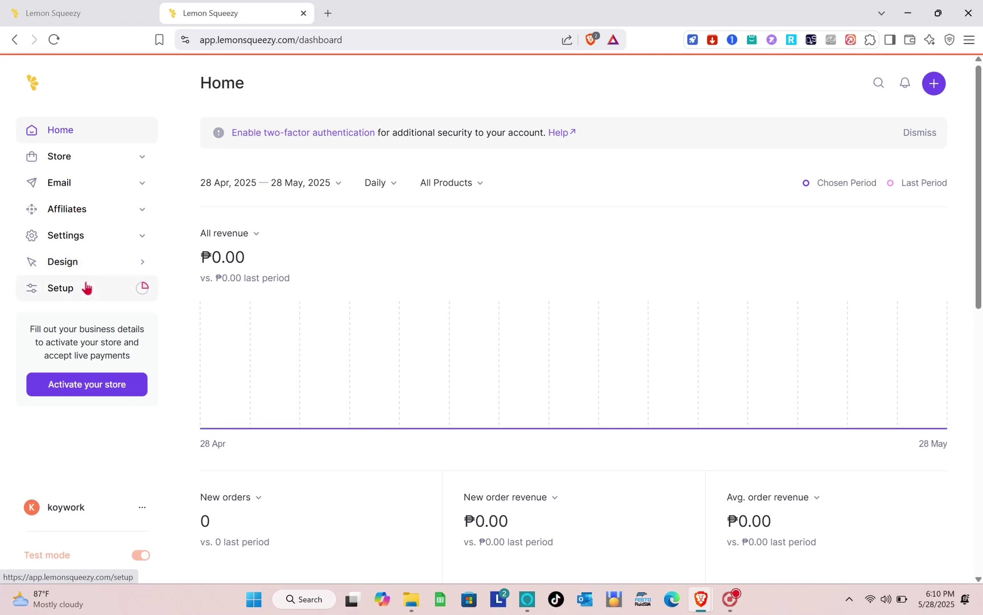
click(87, 287)
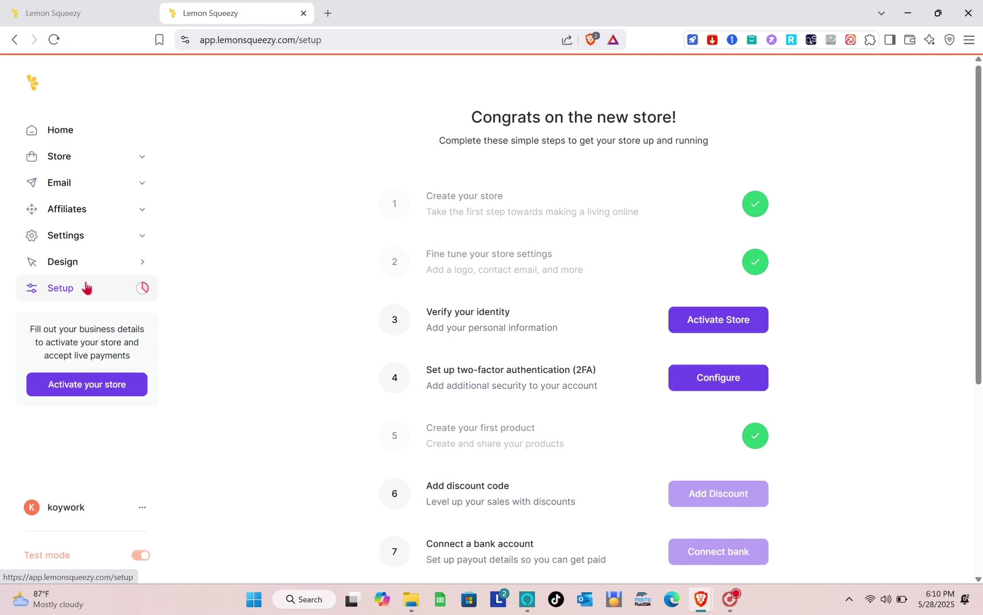
Open the store's identity verification from the setup checklist, then close it without adding information.
scroll(480, 384, down, 2)
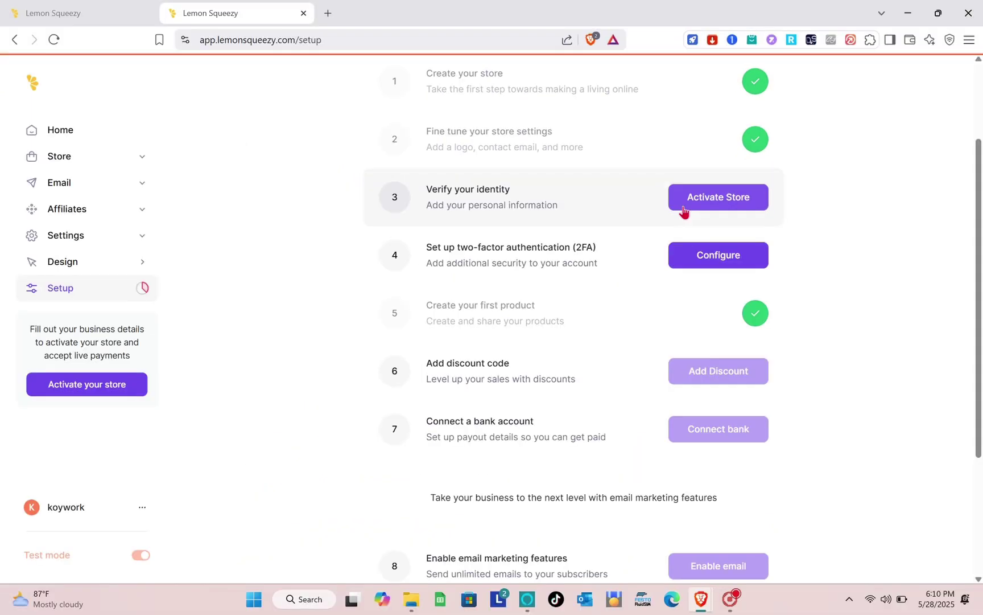
click(683, 212)
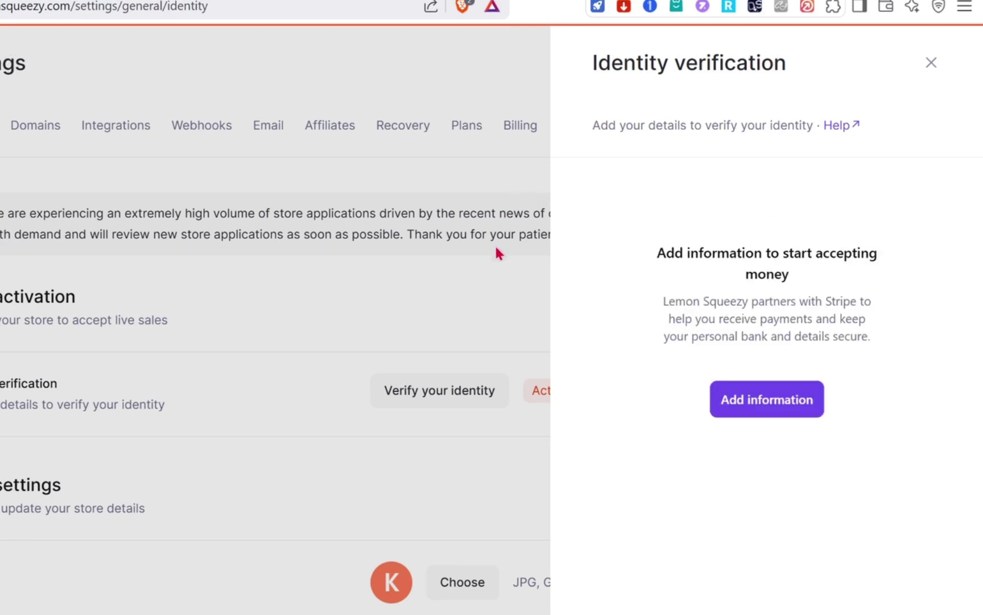
click(616, 222)
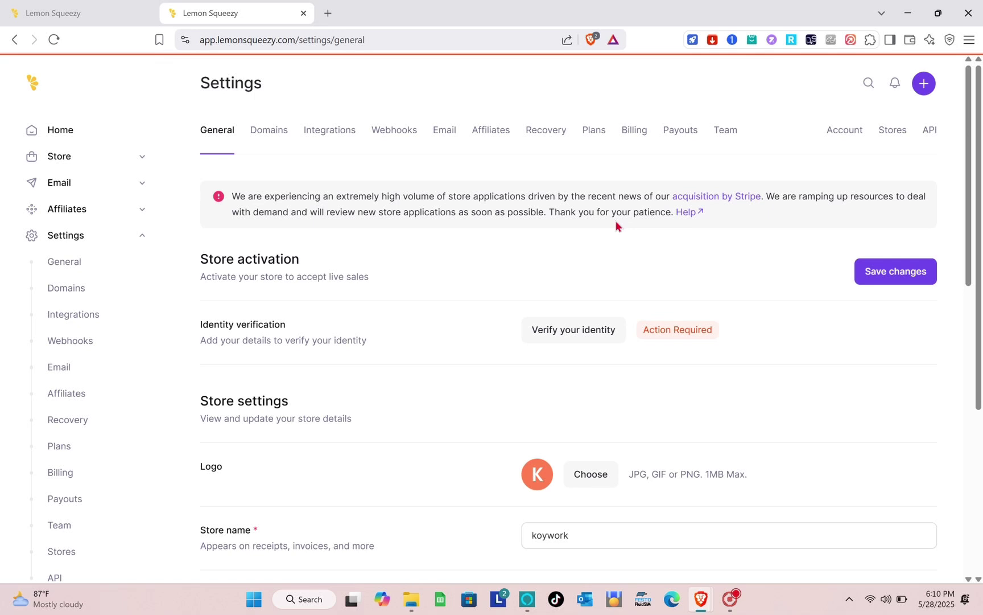
Look through the general settings page, covering store activation, store details, currency and payment options.
scroll(616, 224, down, 8)
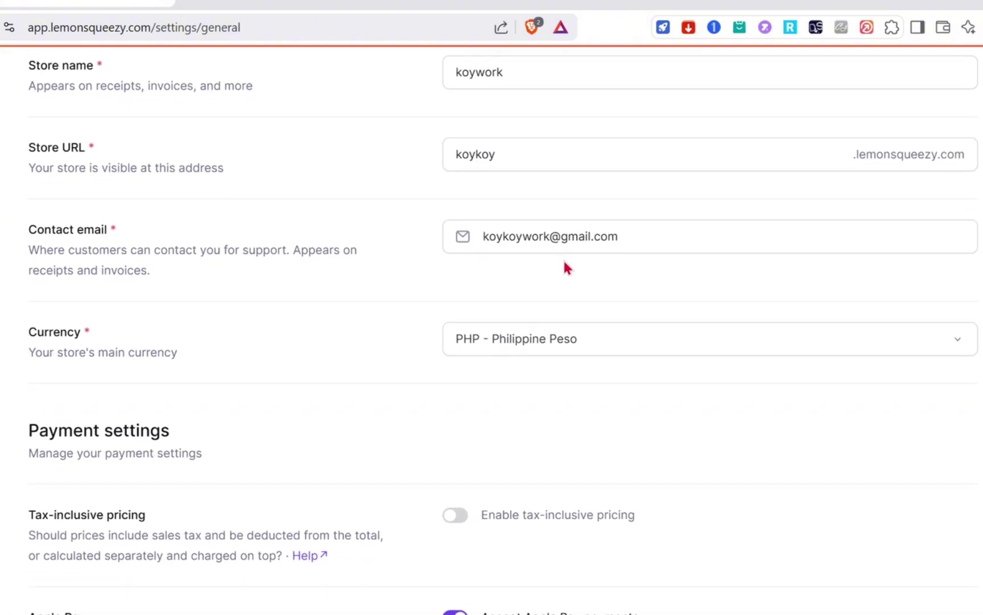
scroll(566, 267, up, 8)
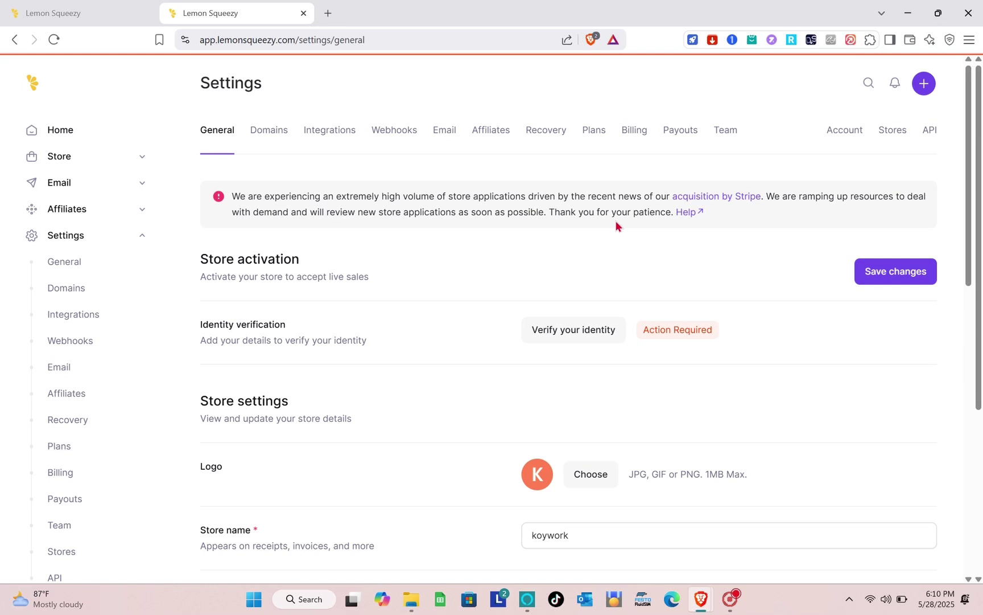
scroll(616, 225, down, 5)
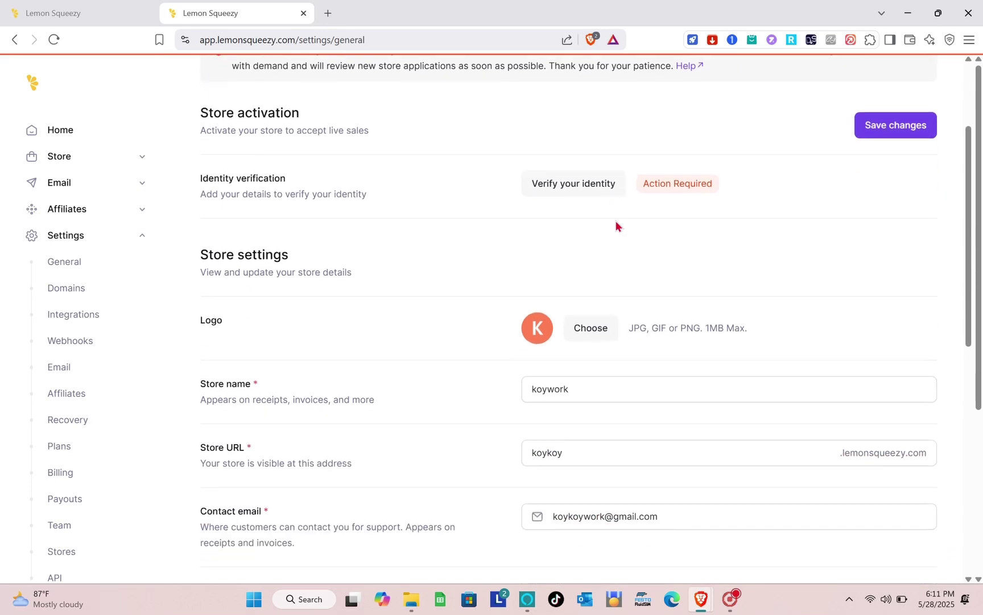
scroll(616, 225, down, 4)
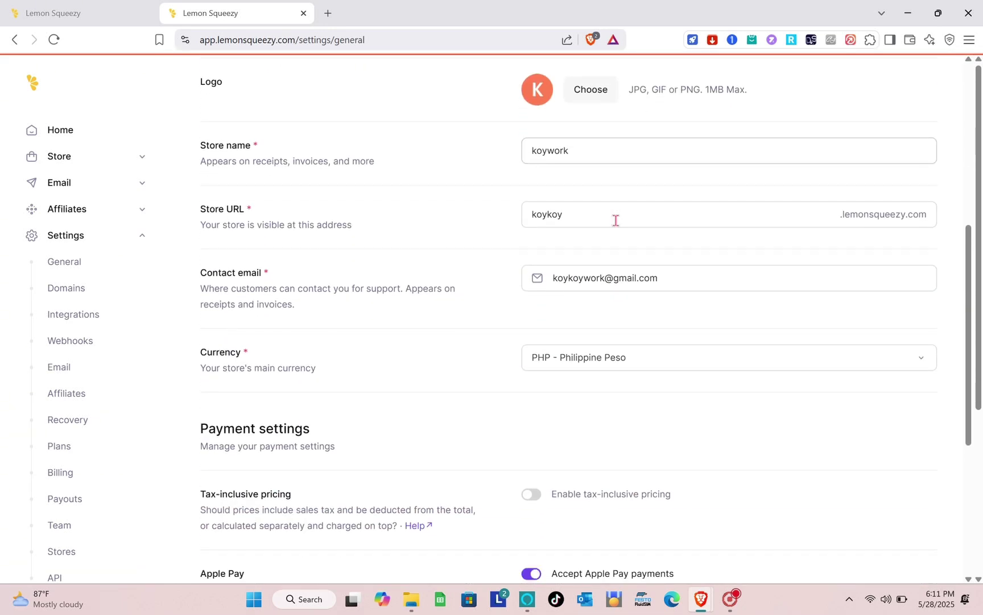
scroll(616, 225, down, 1)
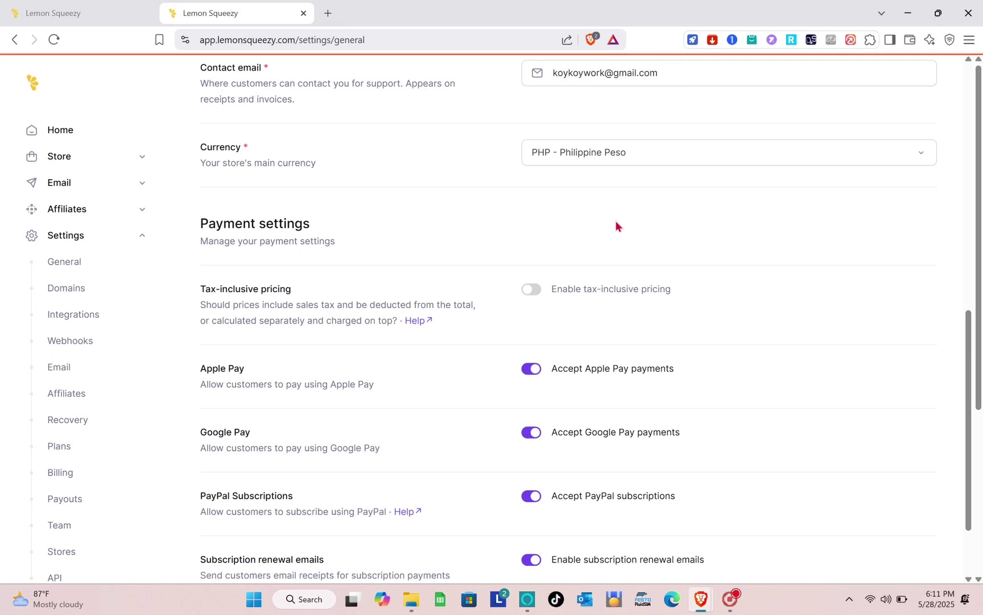
scroll(616, 226, down, 2)
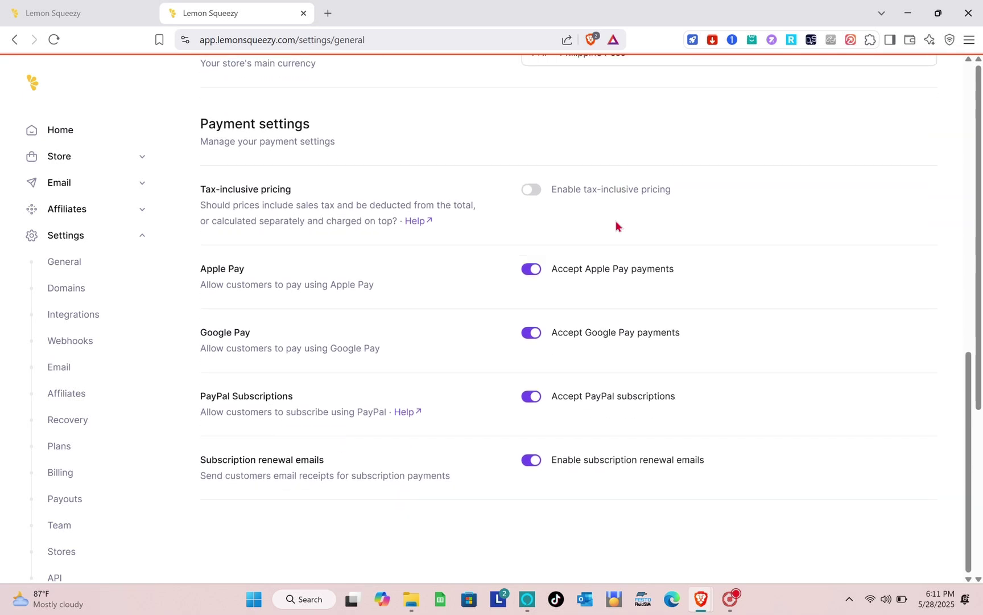
scroll(615, 220, down, 5)
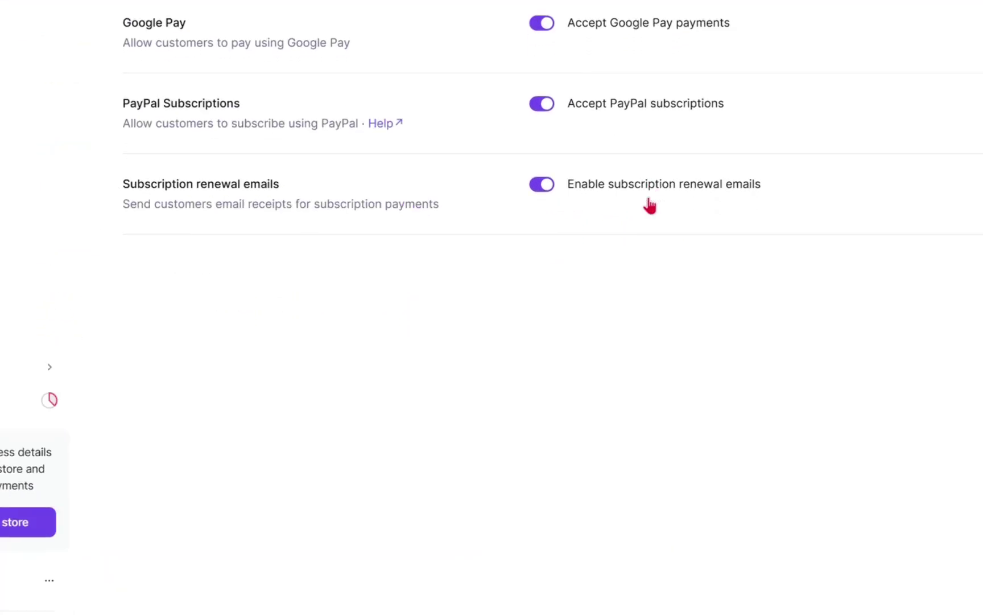
scroll(649, 204, up, 10)
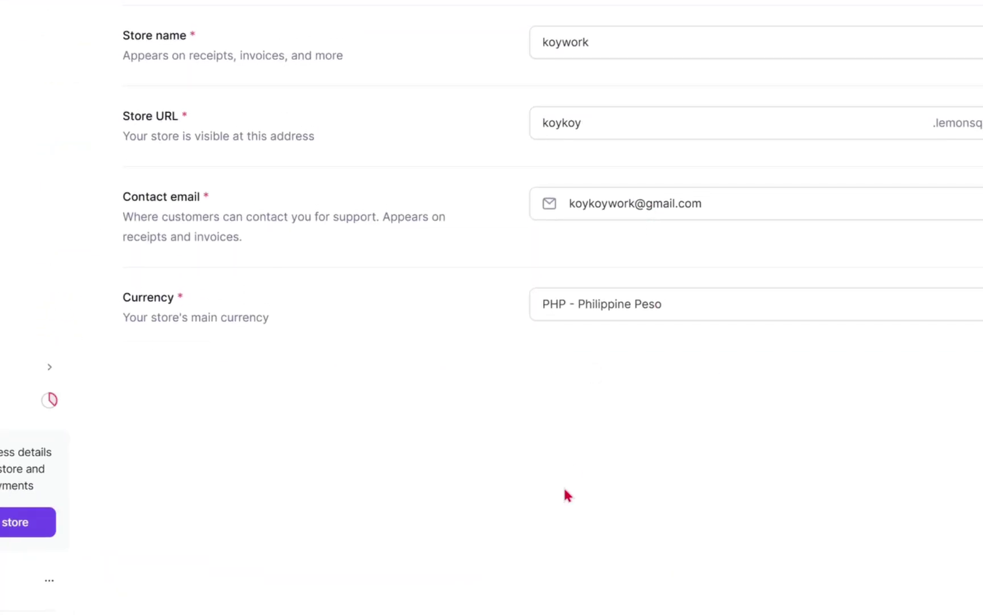
scroll(548, 454, down, 4)
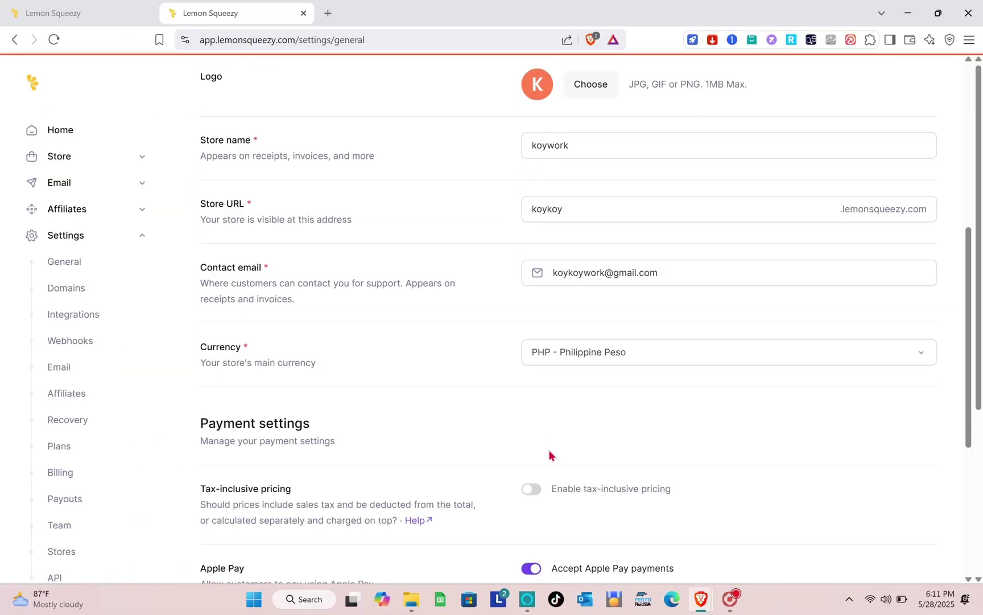
scroll(548, 454, down, 1)
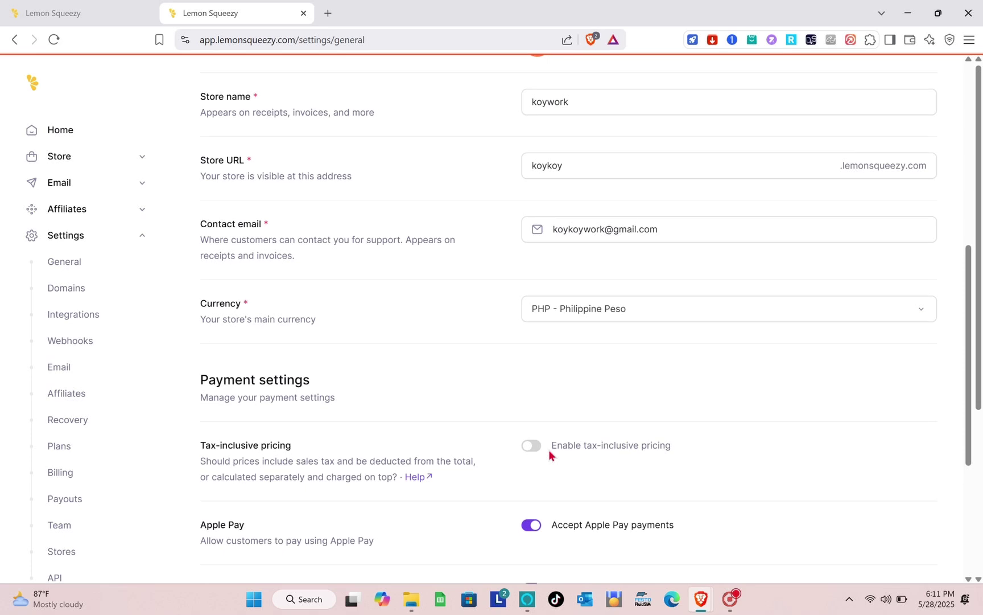
scroll(548, 454, up, 6)
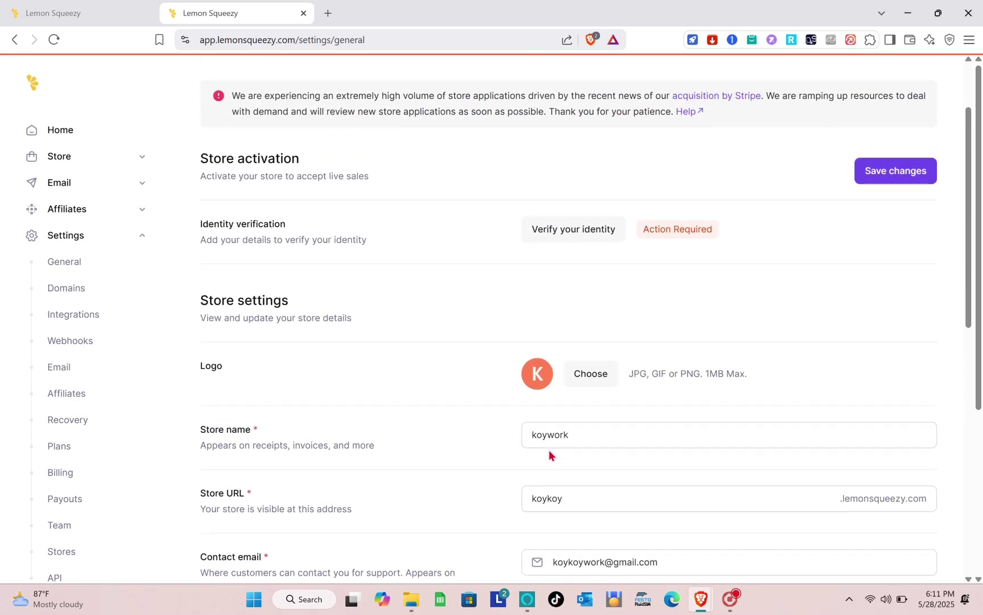
Open the Affiliates overview and choose to enable affiliates for the store.
click(78, 214)
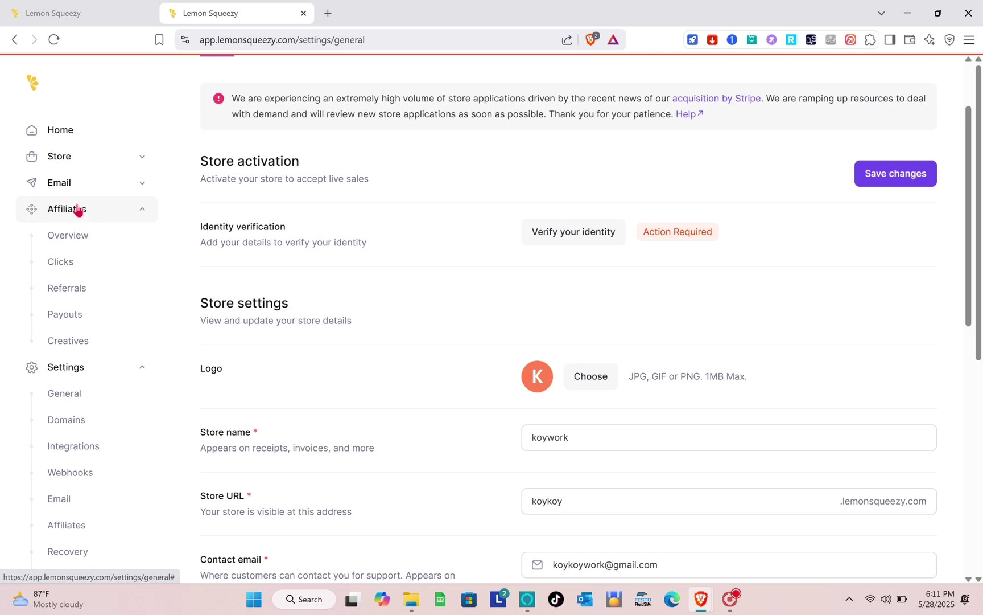
click(78, 210)
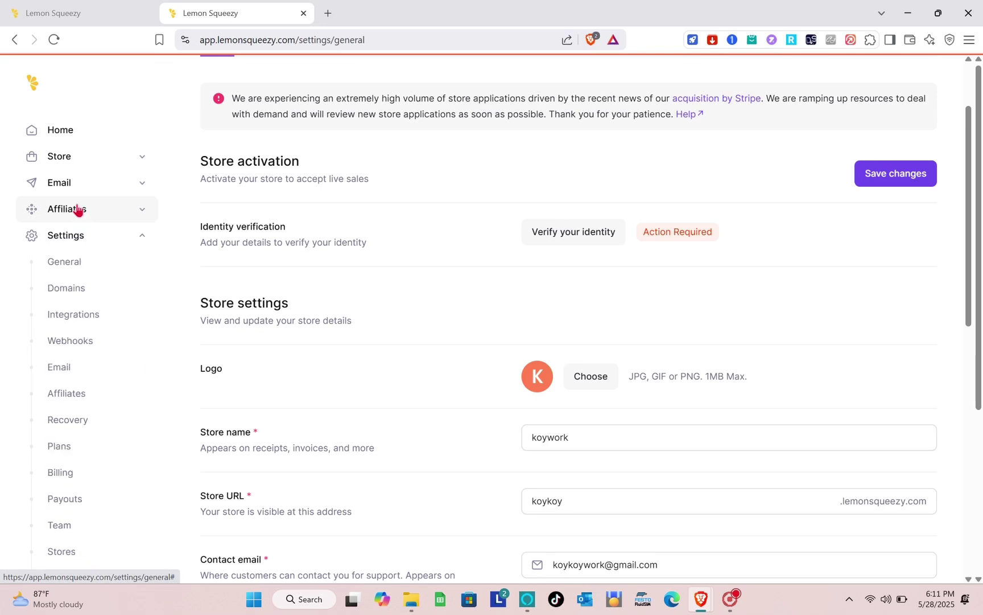
click(71, 210)
click(82, 247)
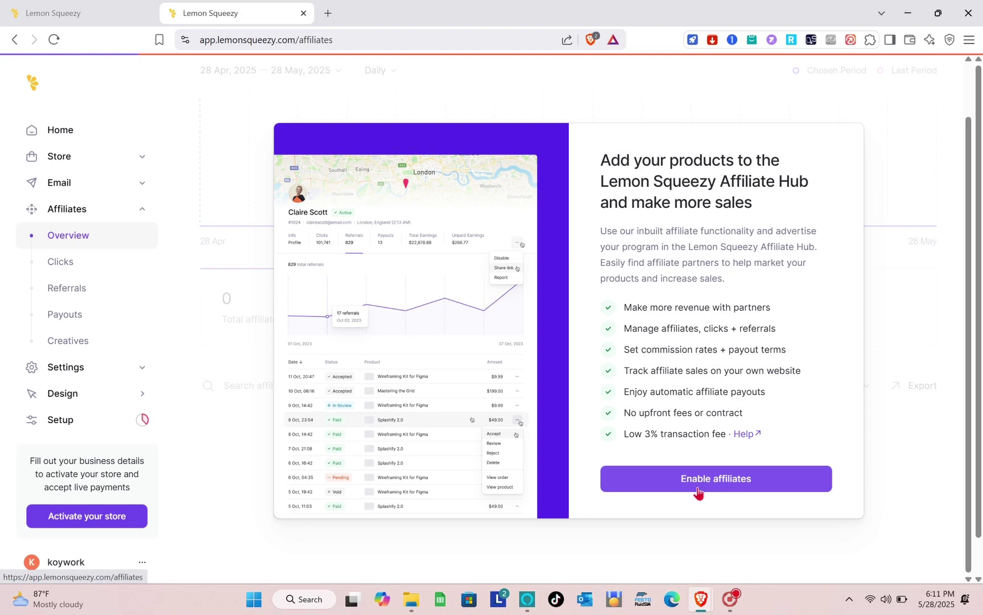
click(698, 490)
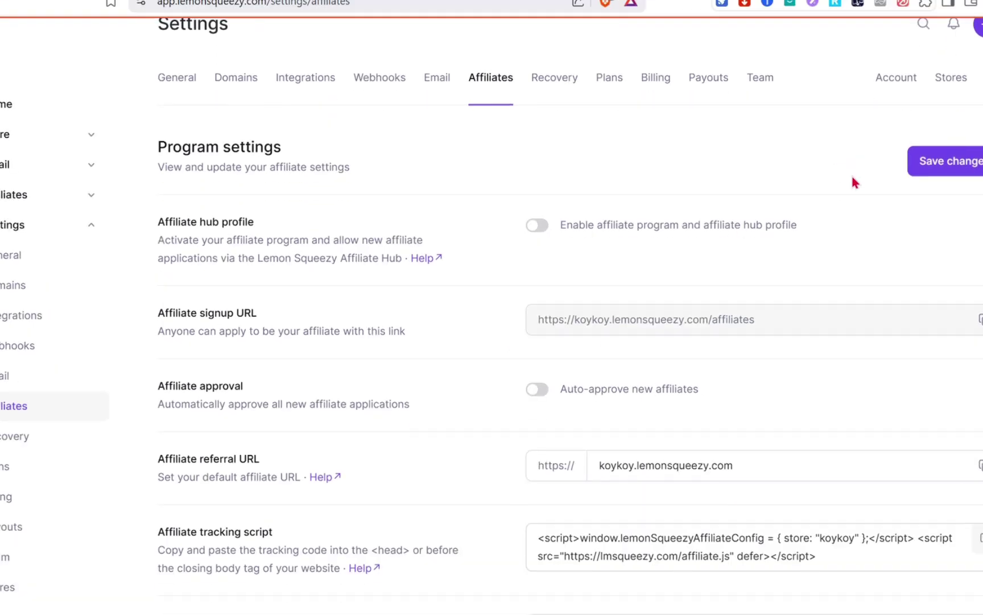
Look through the affiliate program settings, from the hub profile and signup URL to commission and affiliate products.
scroll(852, 182, down, 2)
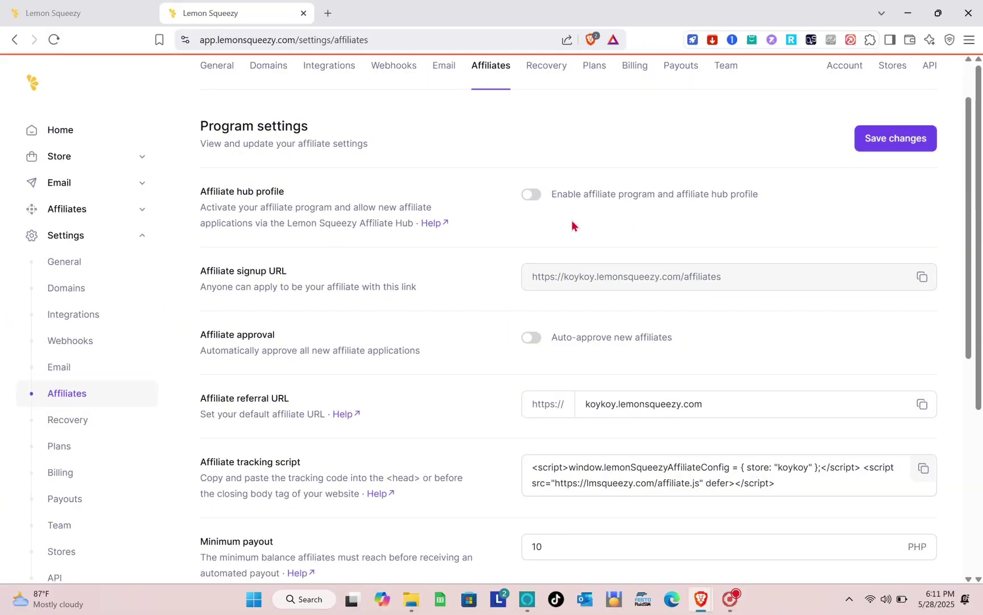
scroll(584, 217, down, 1)
scroll(572, 221, down, 1)
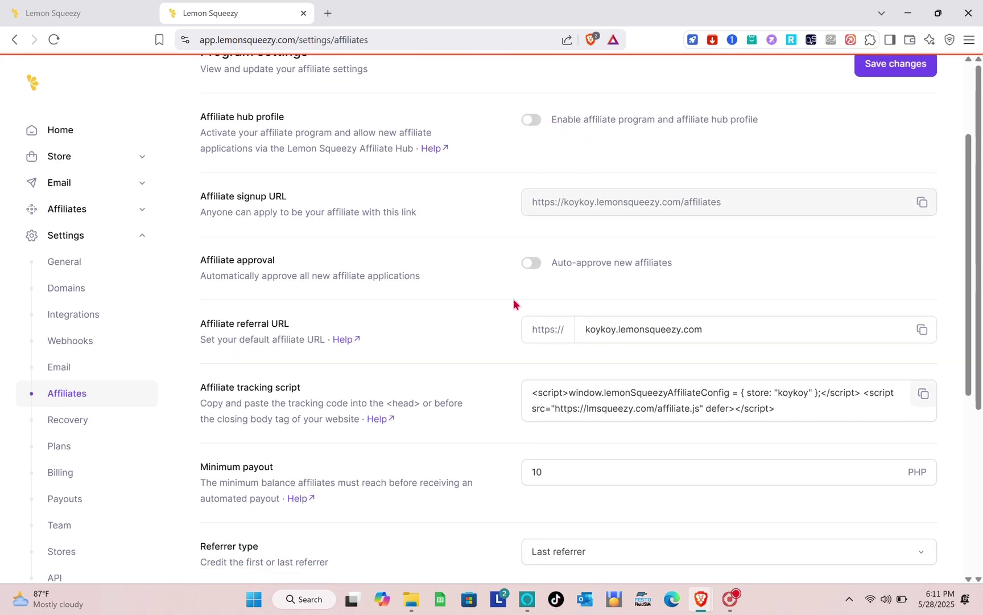
scroll(513, 302, down, 2)
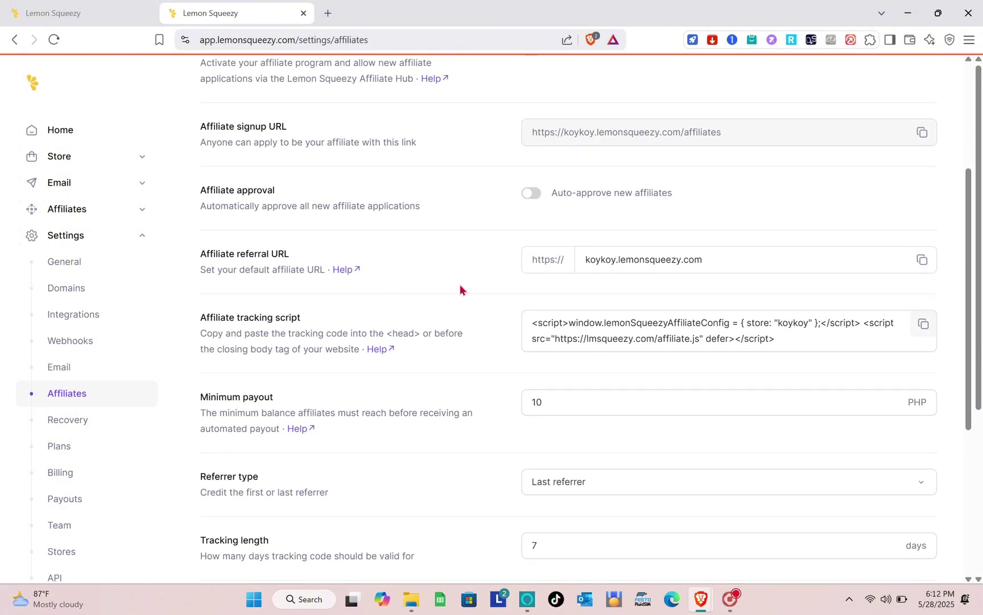
scroll(459, 287, down, 1)
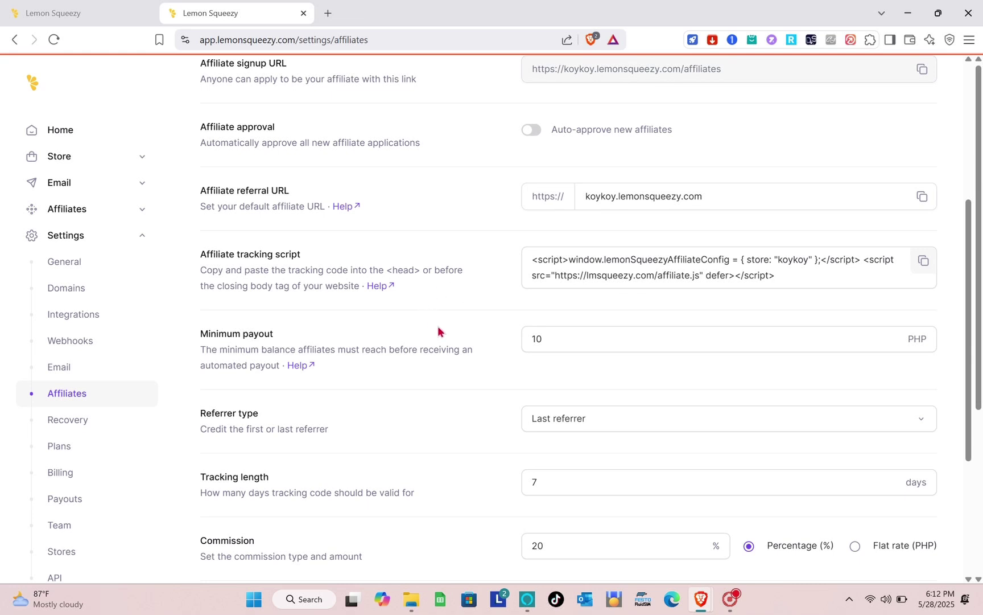
scroll(438, 328, down, 4)
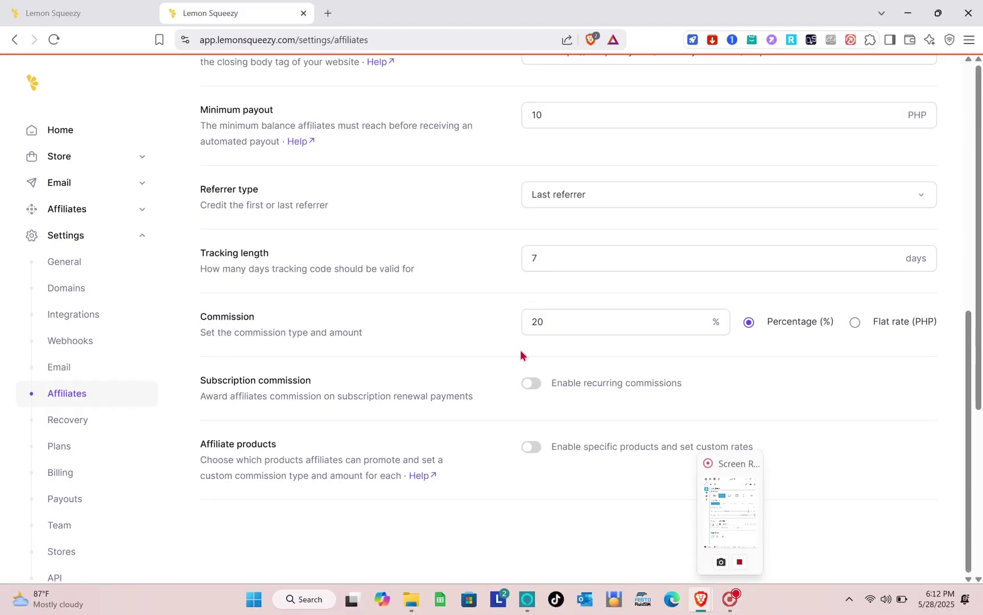
scroll(521, 355, up, 9)
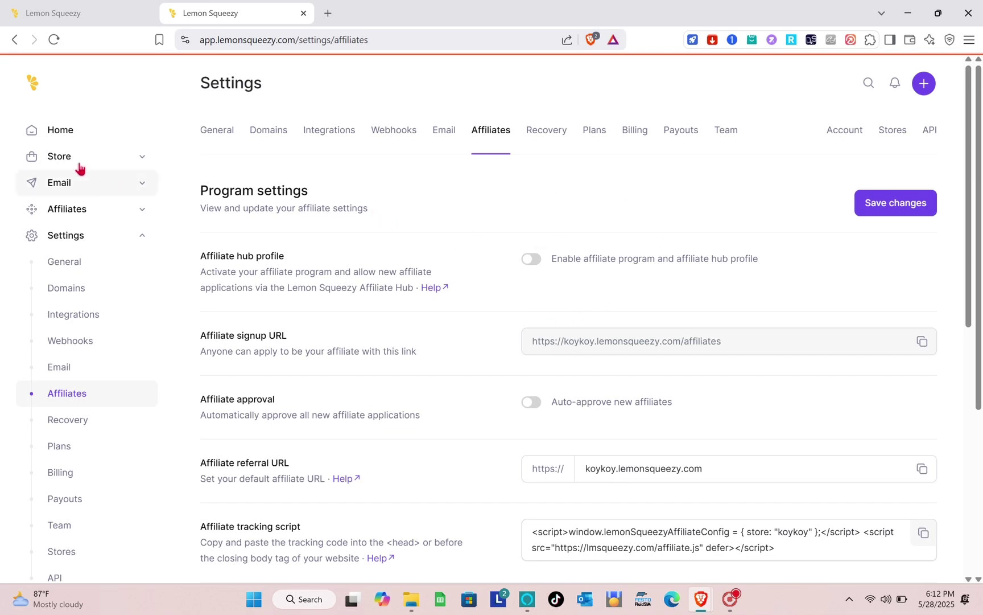
Return to the Home dashboard and look through its revenue, order and subscription metrics.
click(73, 135)
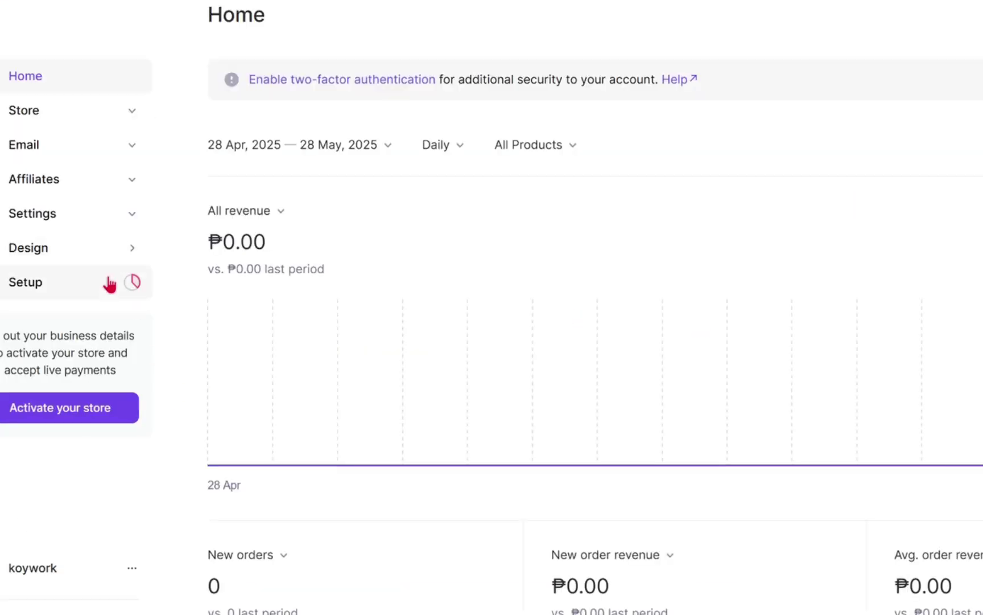
mouse_move(460, 440)
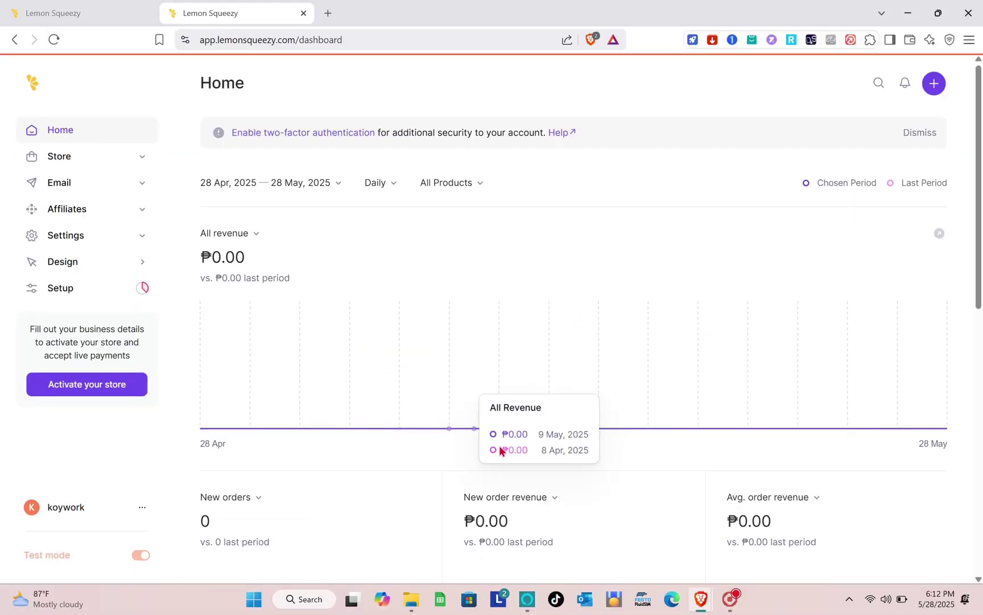
scroll(630, 527, down, 7)
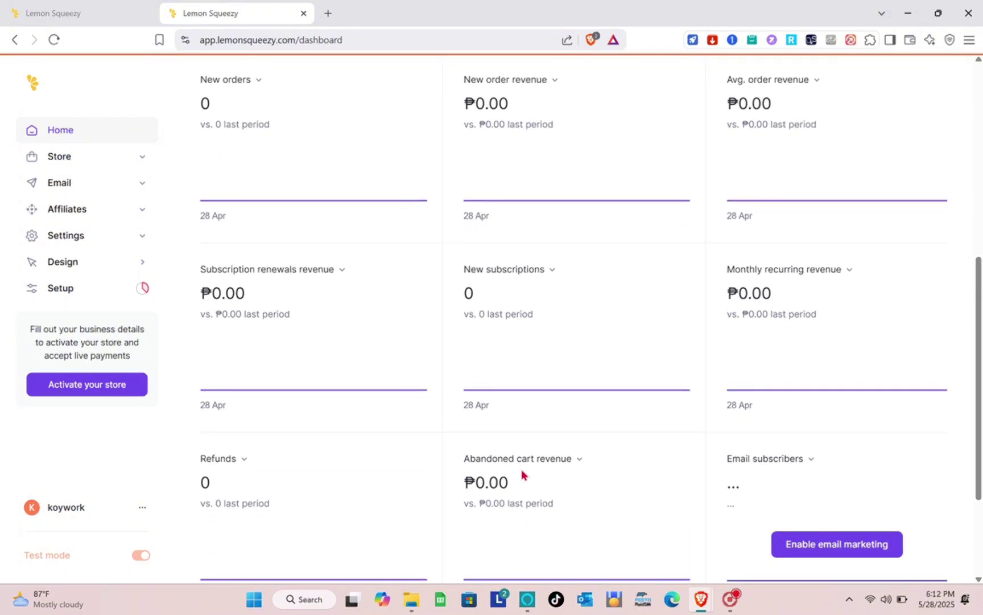